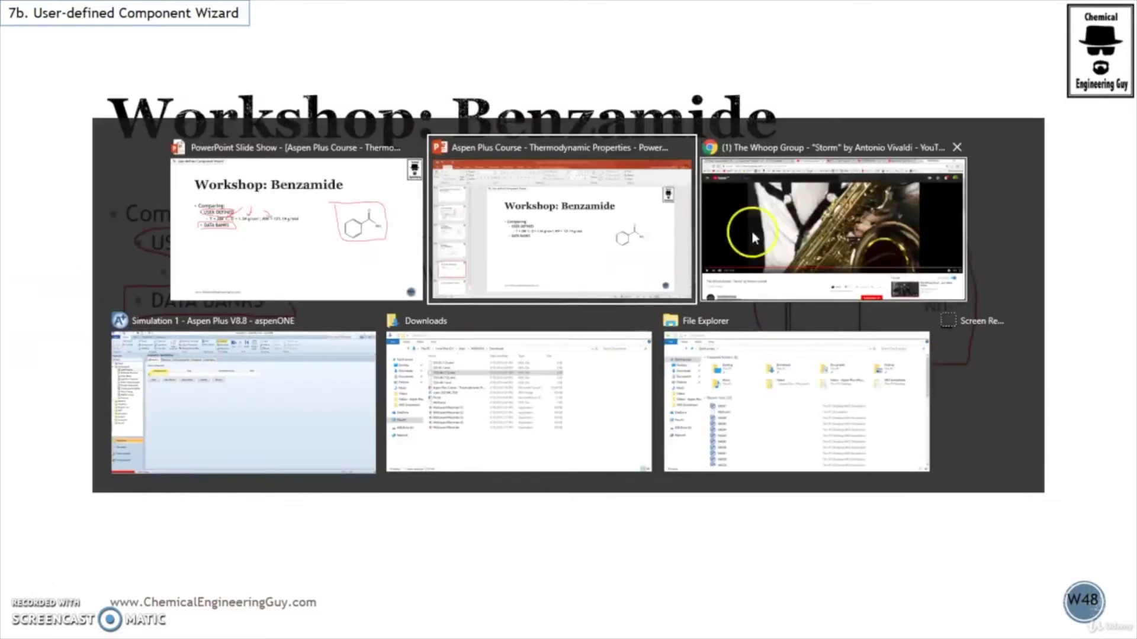
- Search the databank for benzamide and add BENZAMIDE to the component list as BENZA-01
left_click(304, 367)
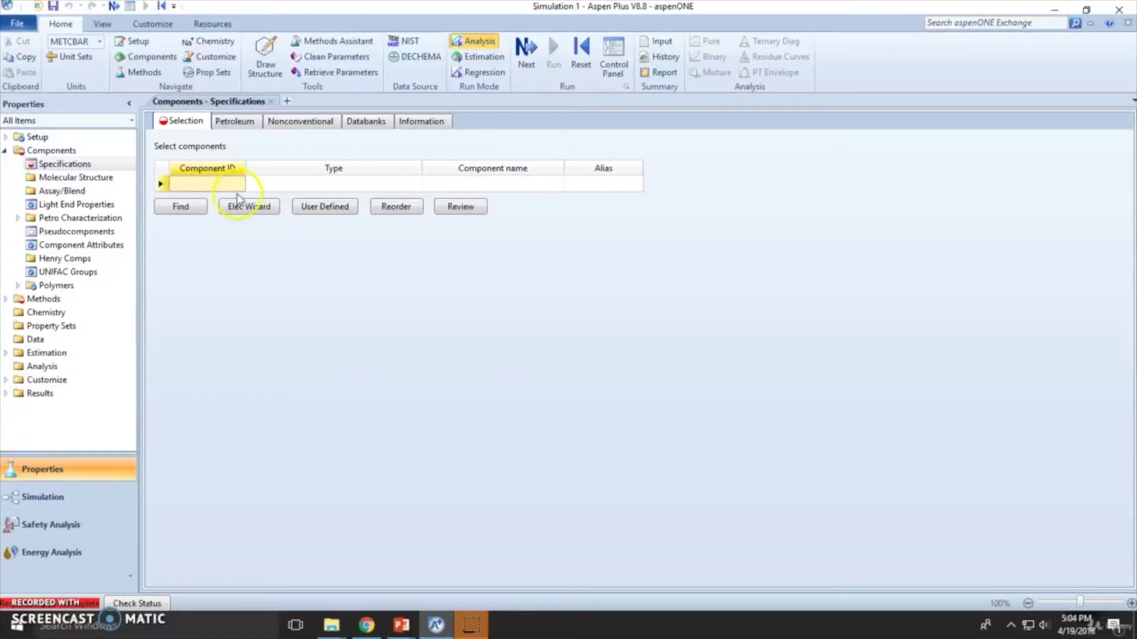
left_click(198, 181)
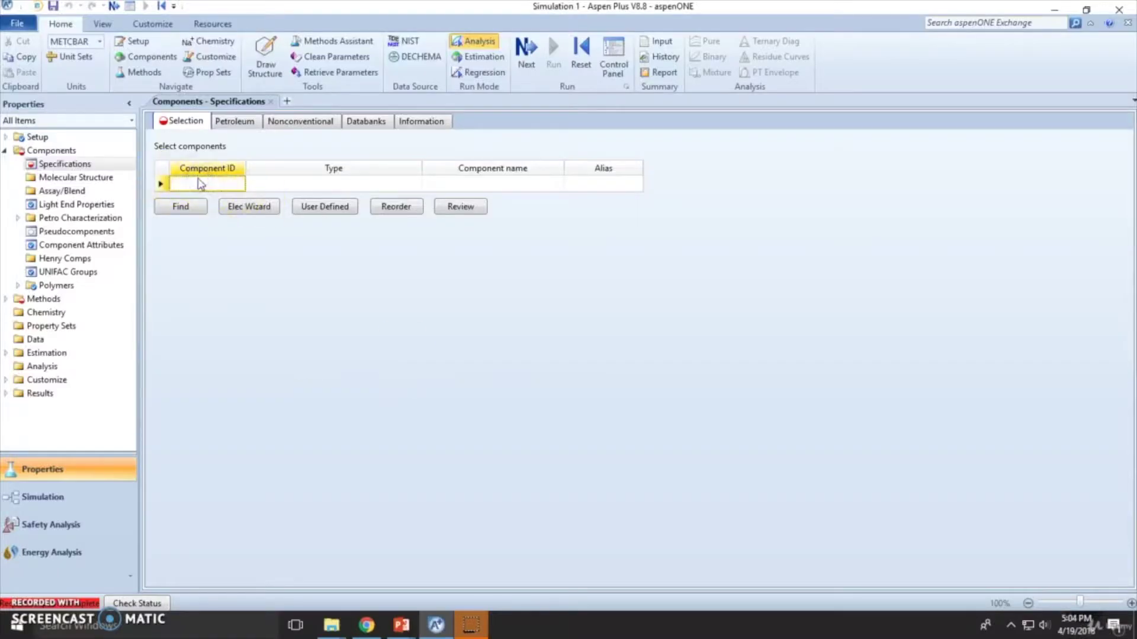
left_click(180, 206)
type("b")
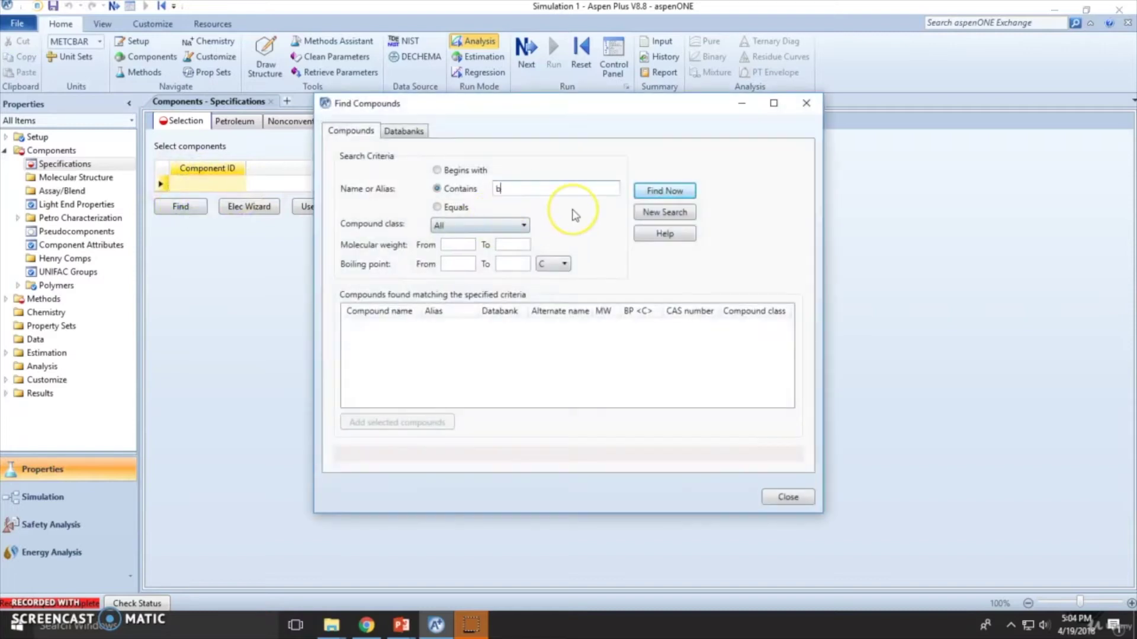
type("enzemide")
key("Return")
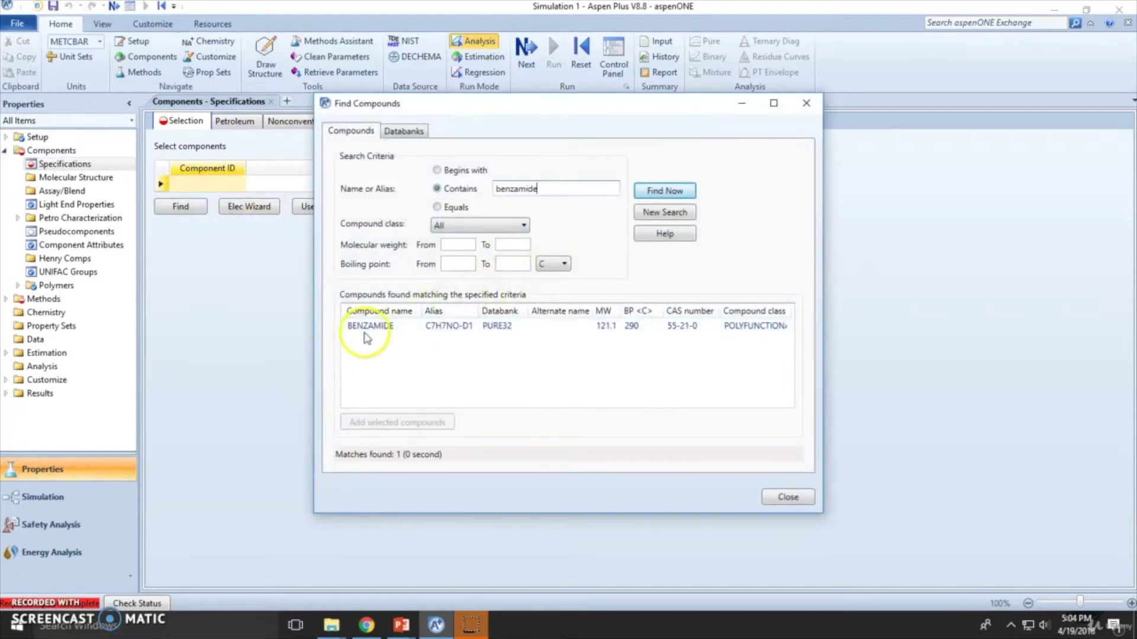
double_click(369, 326)
left_click(818, 103)
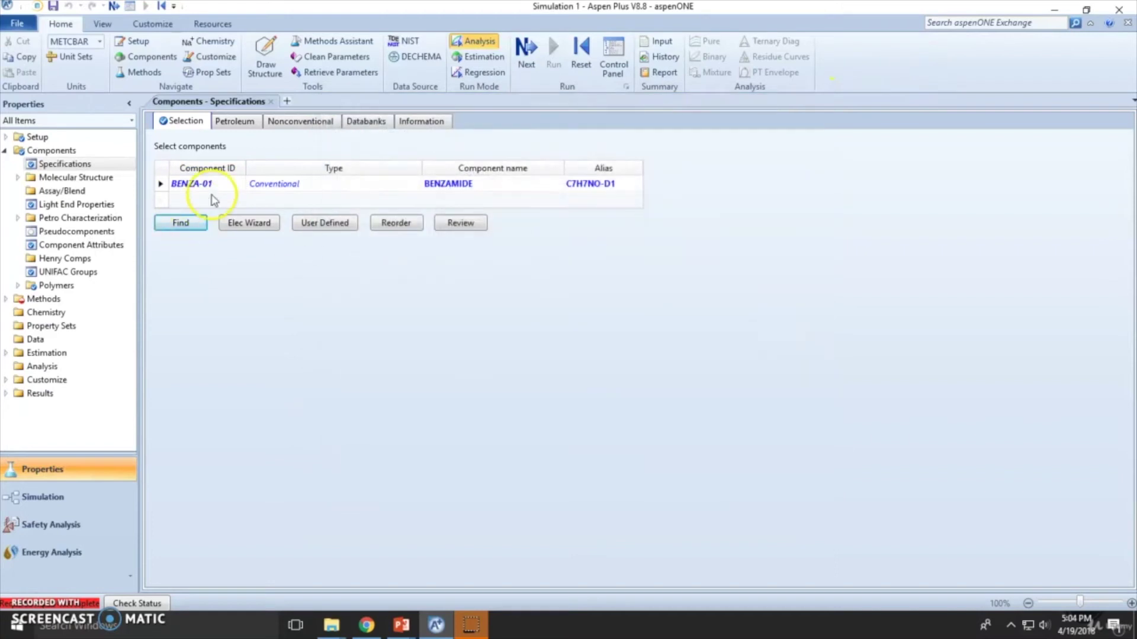
- Define conventional user-defined component UD-BZM with alias BZM and continue to its basic data
right_click(308, 223)
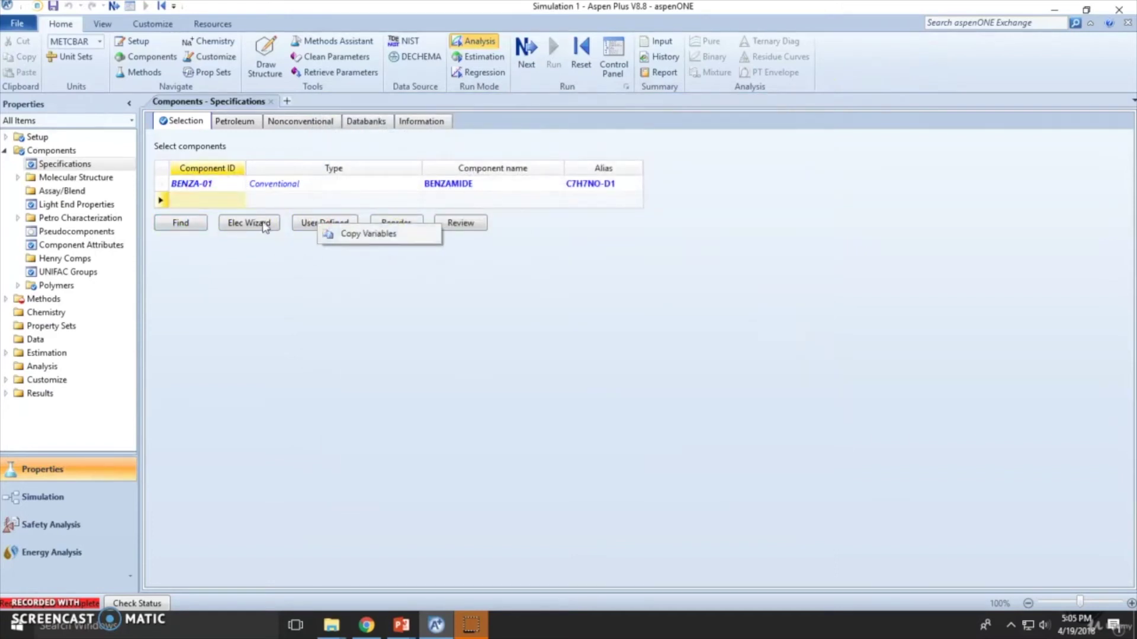
left_click(318, 224)
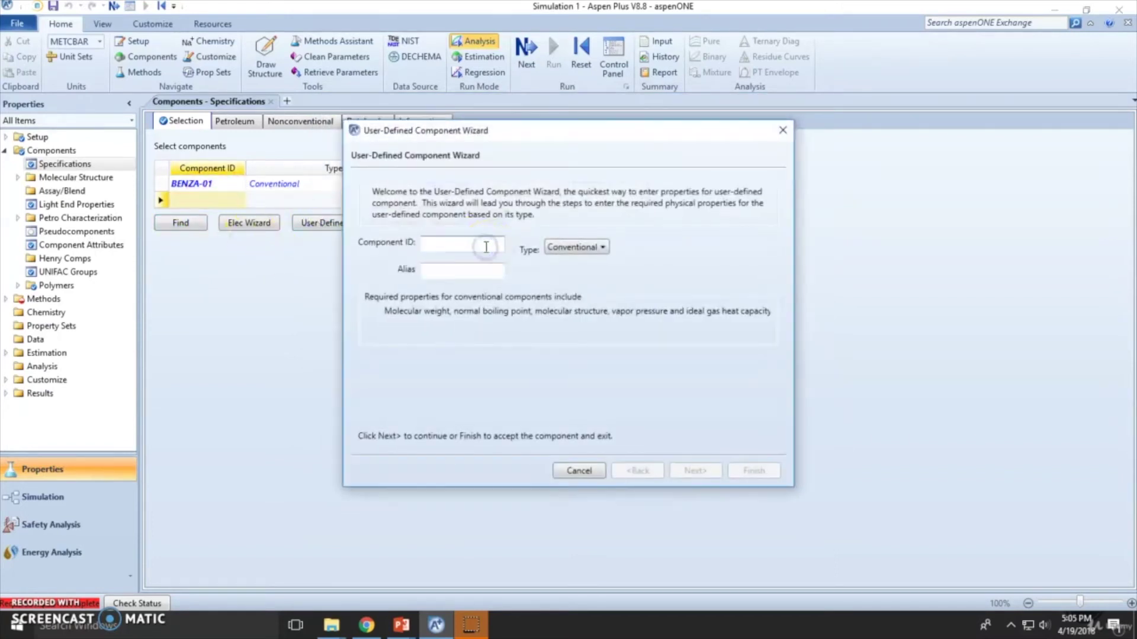
type("UD-BZM")
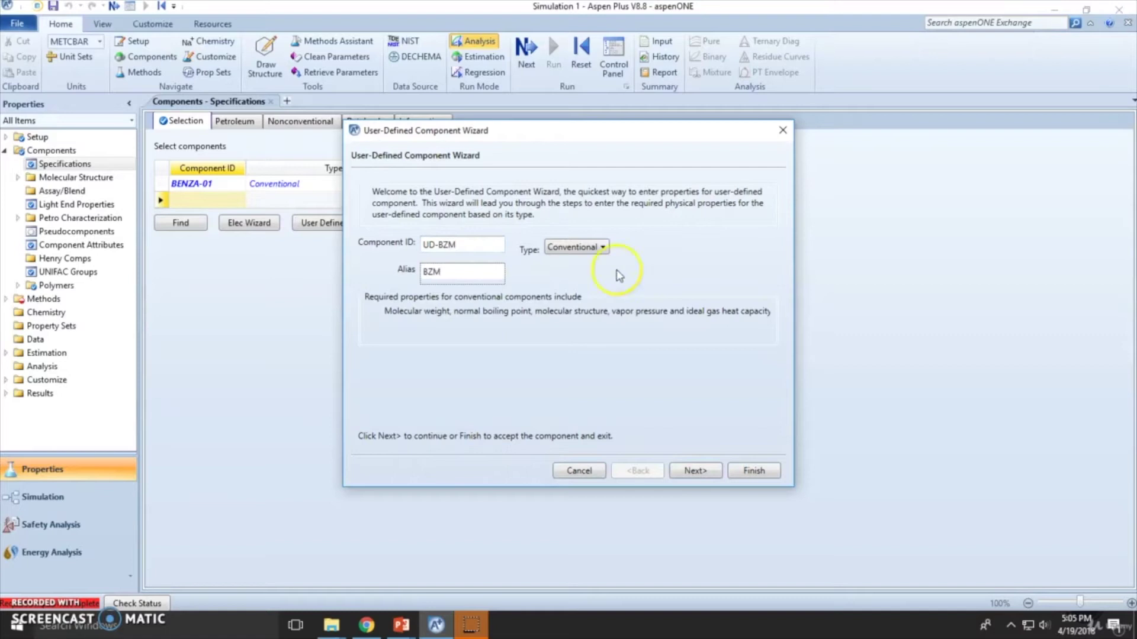
left_click(695, 470)
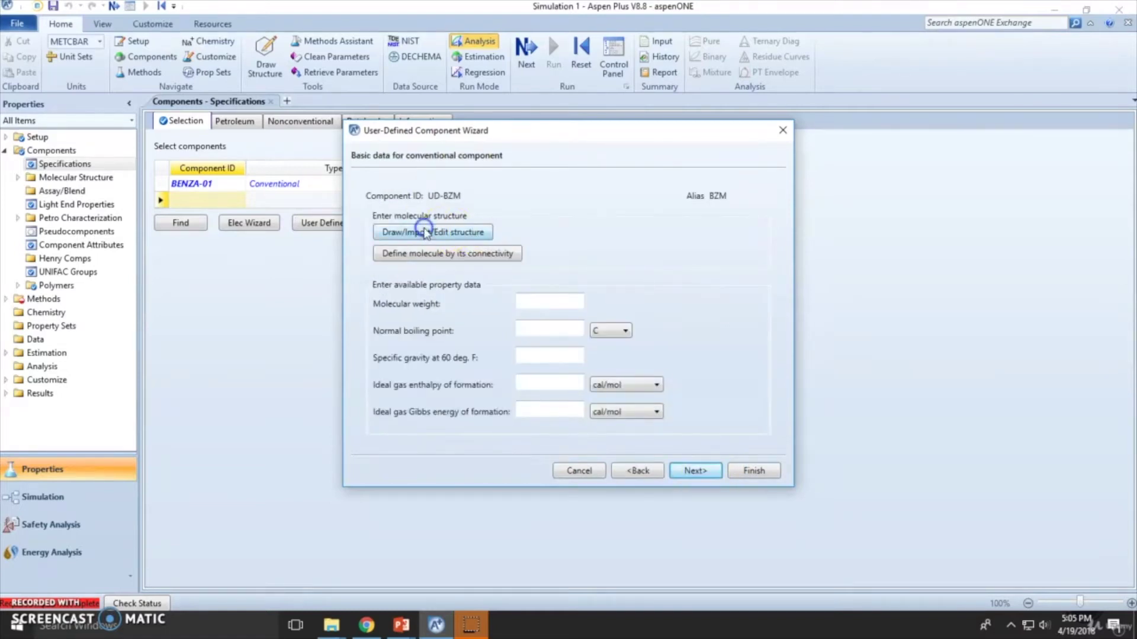
- Draw a benzene ring with an attached carbon atom in the molecule editor
left_click(425, 230)
left_click(175, 463)
left_click(542, 303)
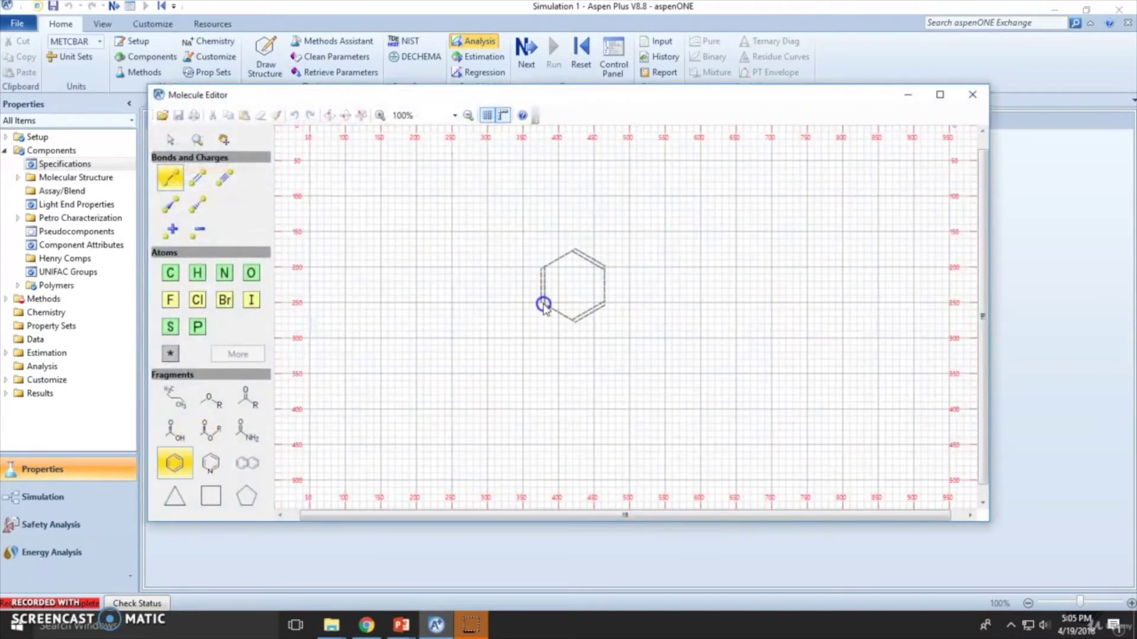
left_click(196, 185)
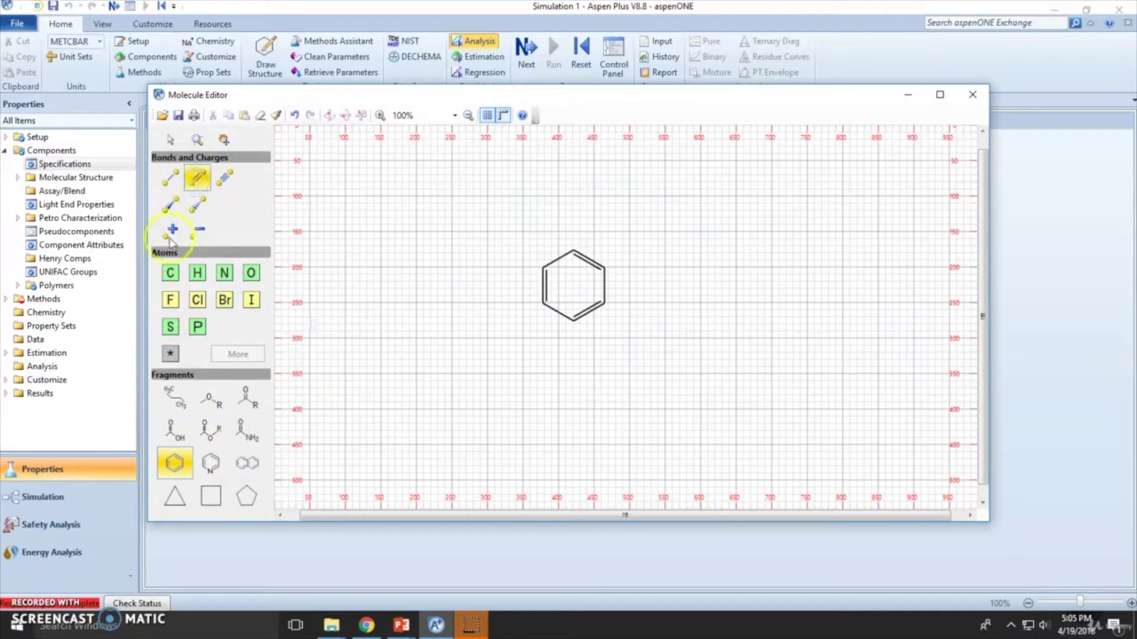
left_click(170, 273)
left_click(596, 225)
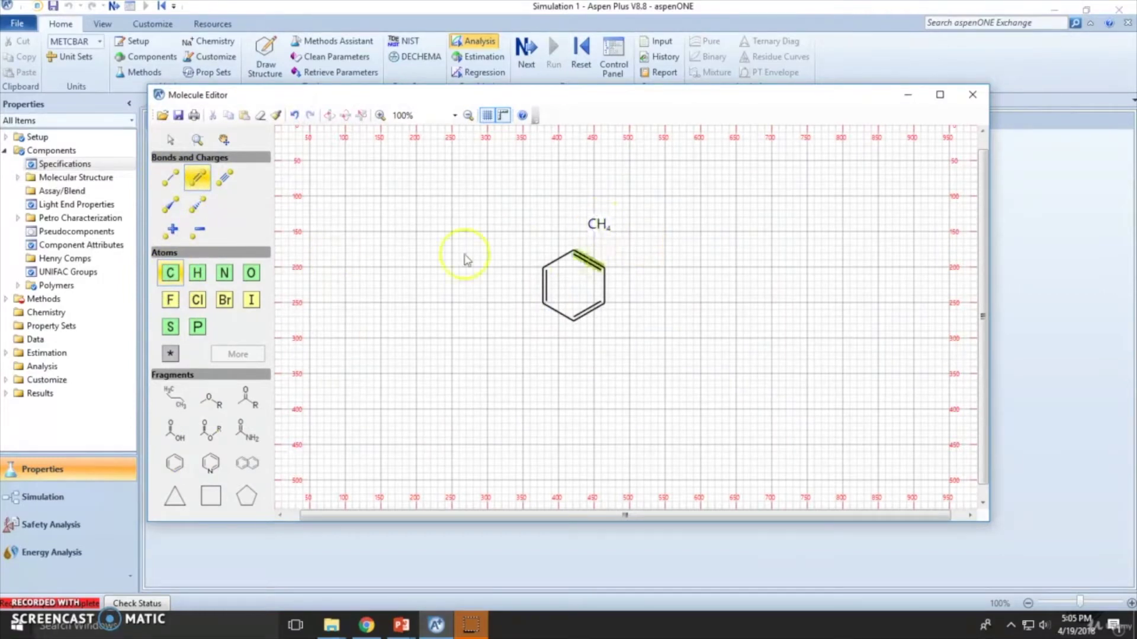
- Add the nitrogen and a double-bonded oxygen to finish the benzamide structure
left_click(224, 277)
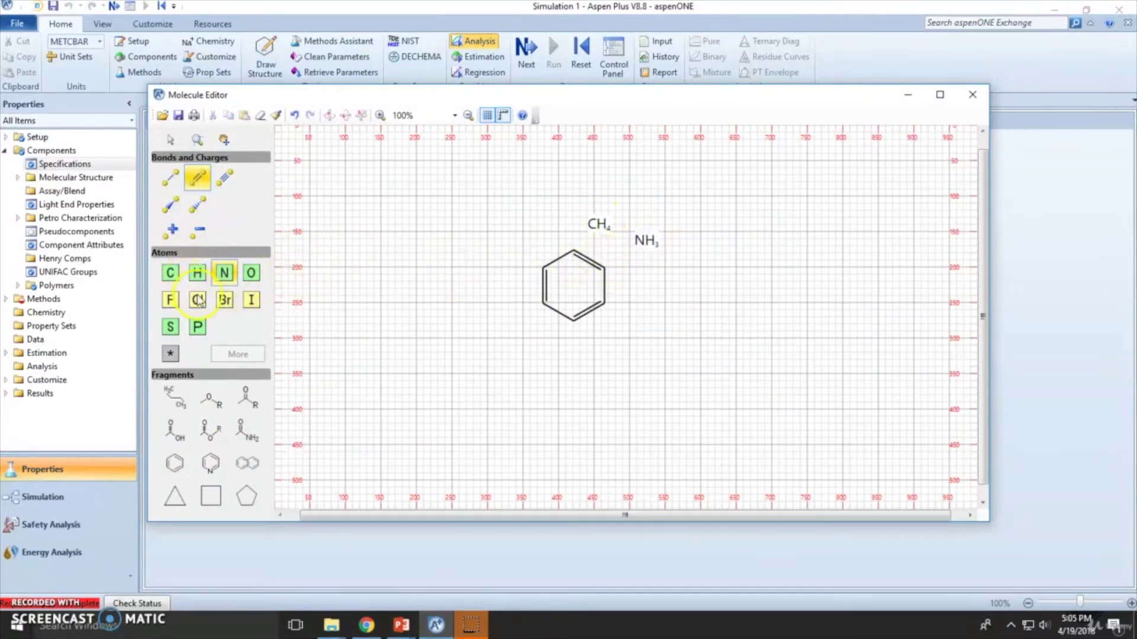
left_click(251, 273)
left_click(578, 186)
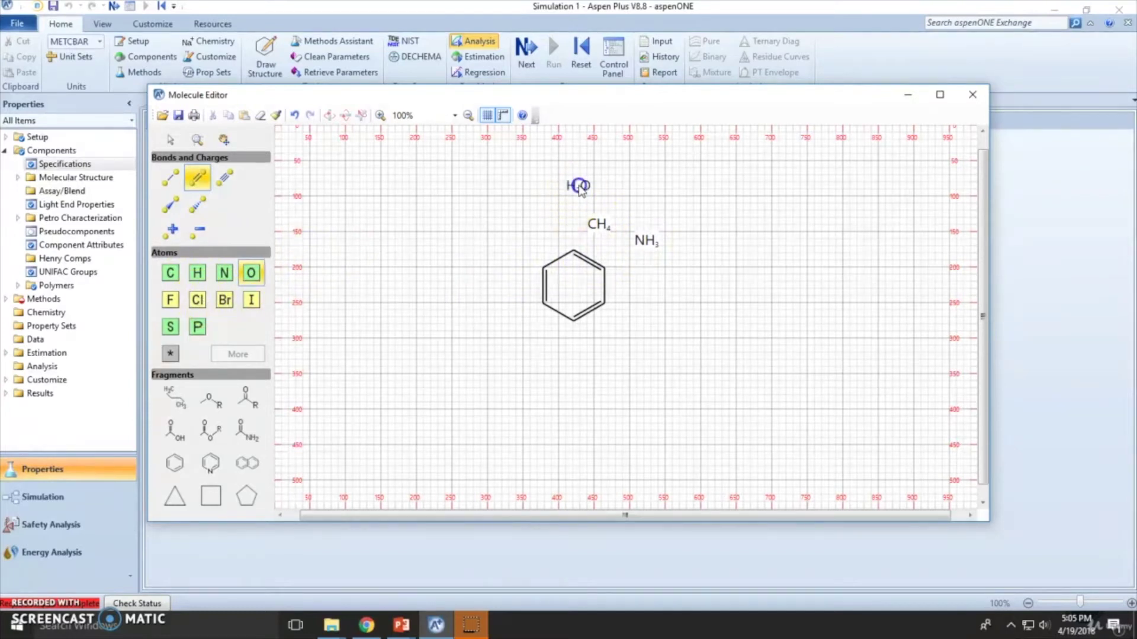
mouse_move(588, 194)
left_mouse_down()
mouse_move(596, 218)
mouse_move(573, 252)
mouse_move(644, 240)
left_mouse_up()
left_click(171, 189)
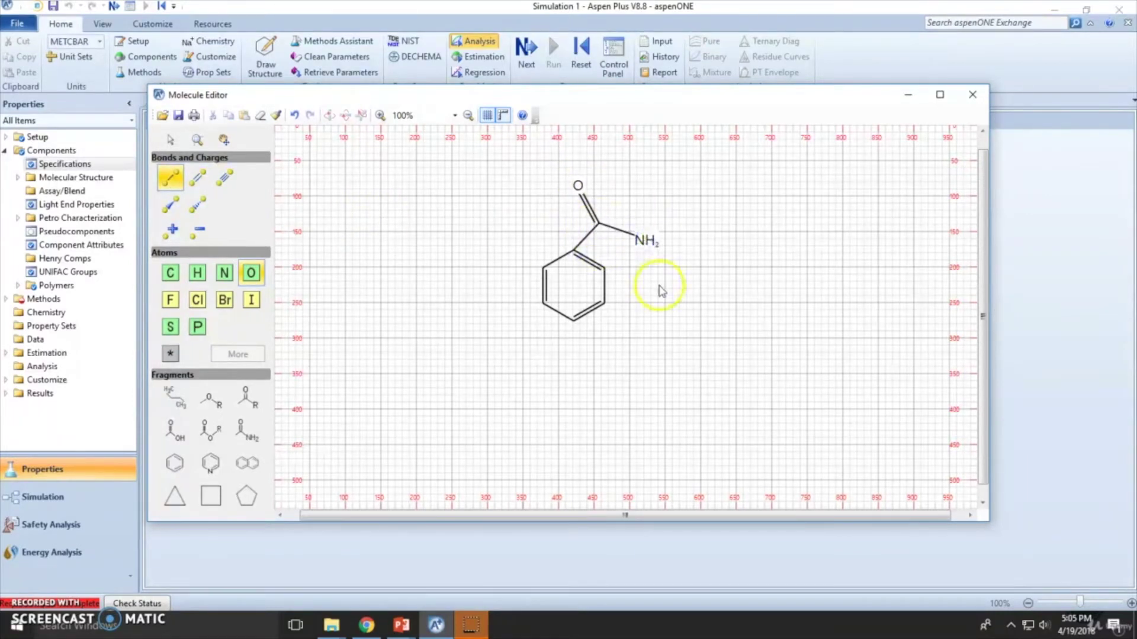
left_click(969, 96)
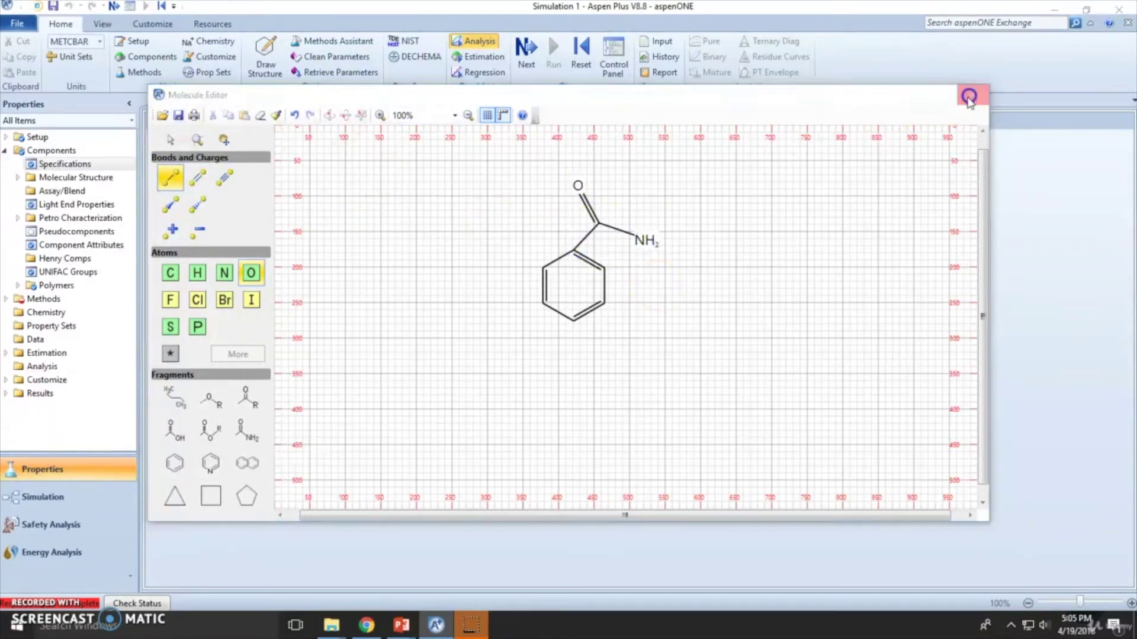
left_click(540, 301)
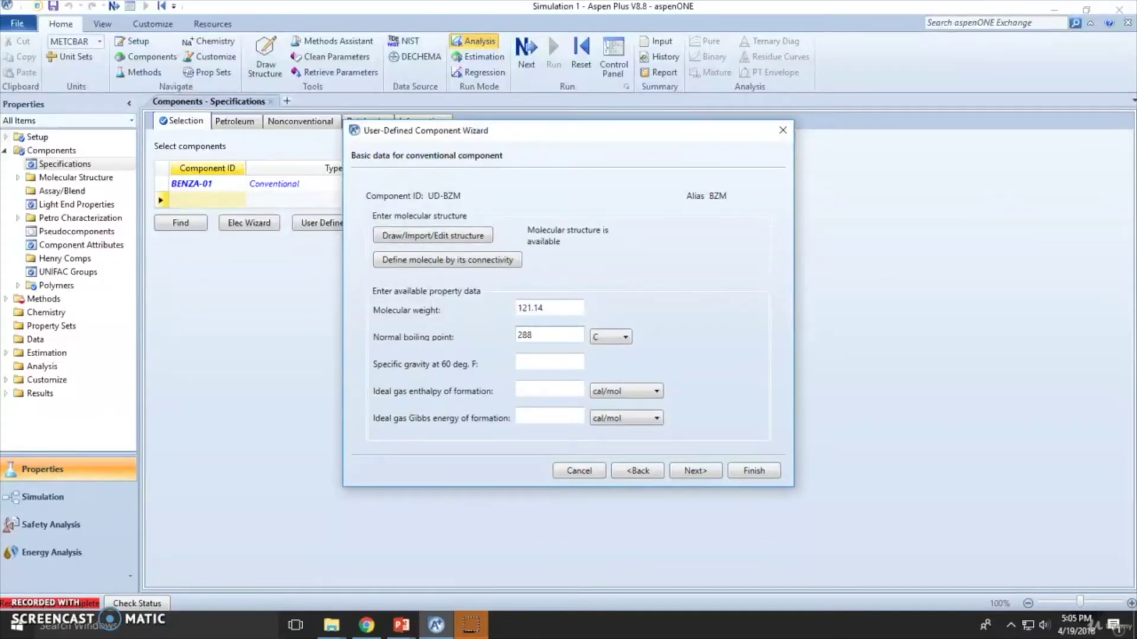
- Enter molecular weight 121.14, normal boiling point 288 C and specific gravity 1.34 for UD-BZM
left_click(544, 366)
key("alt+Tab")
key("alt+Tab")
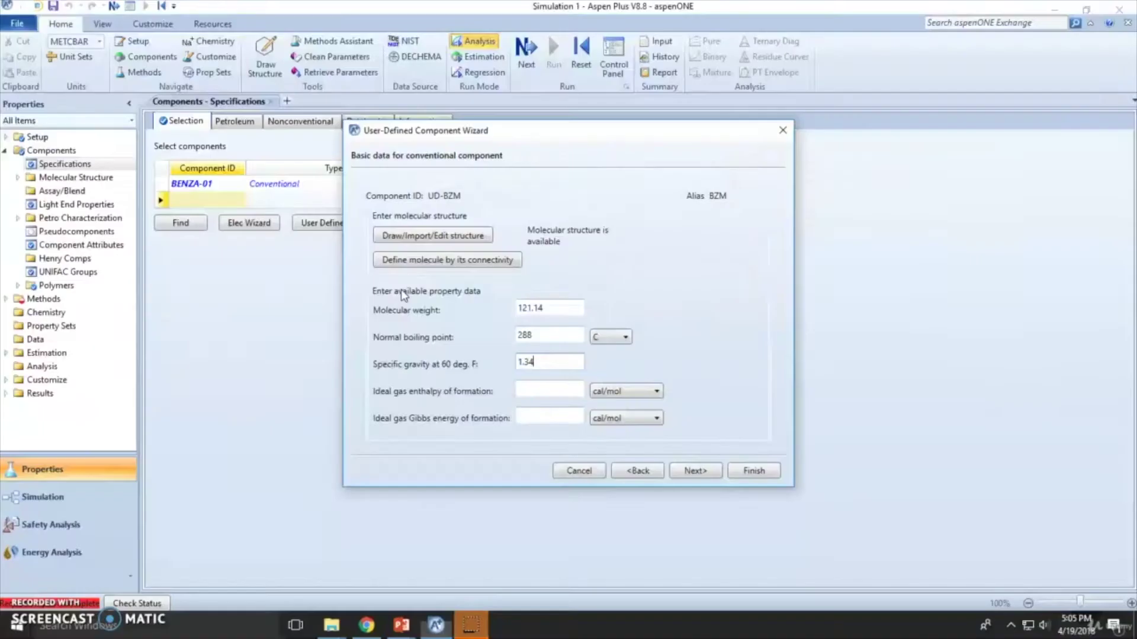
left_click(566, 386)
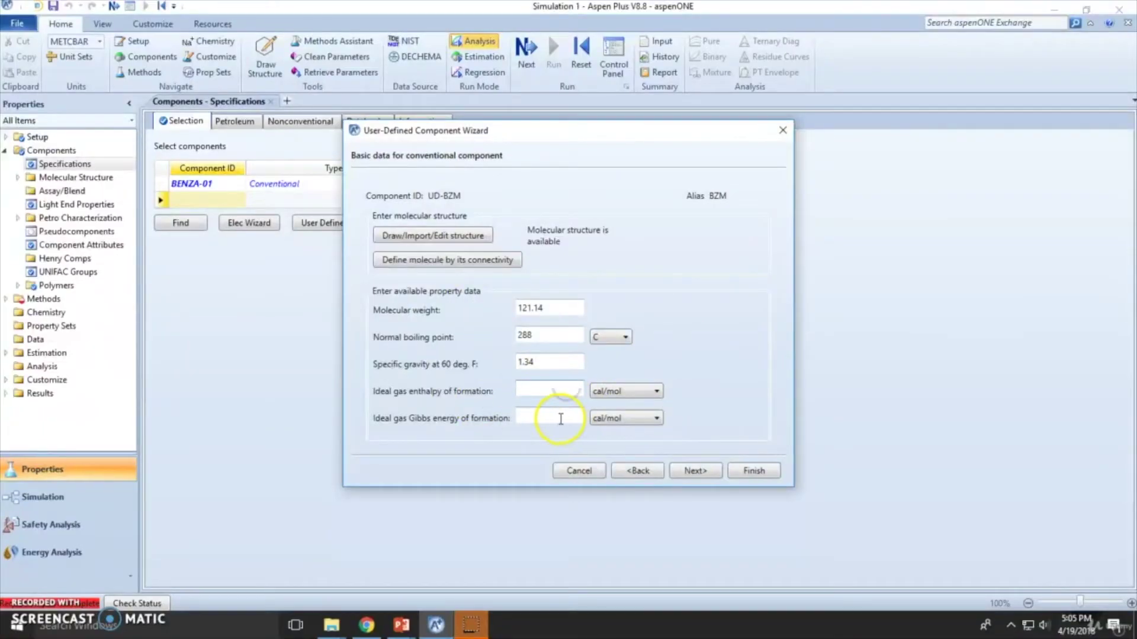
left_click(560, 418)
left_click(686, 472)
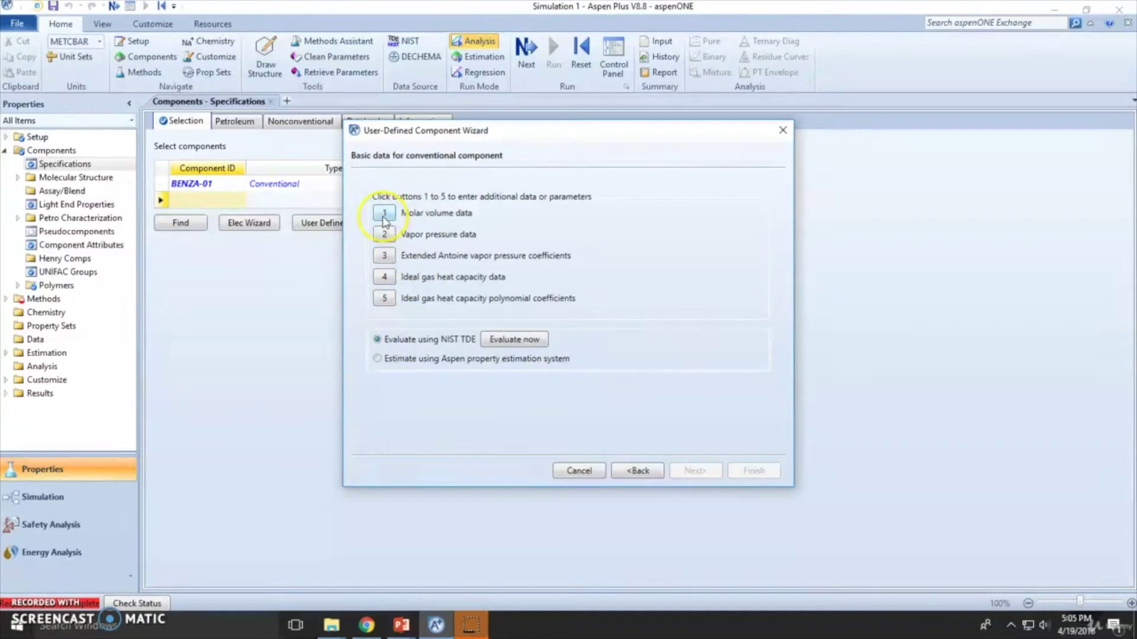
- Skip vapor pressure data and estimate remaining properties with the Aspen property estimation system
left_click(384, 235)
left_click(598, 326)
left_click(377, 358)
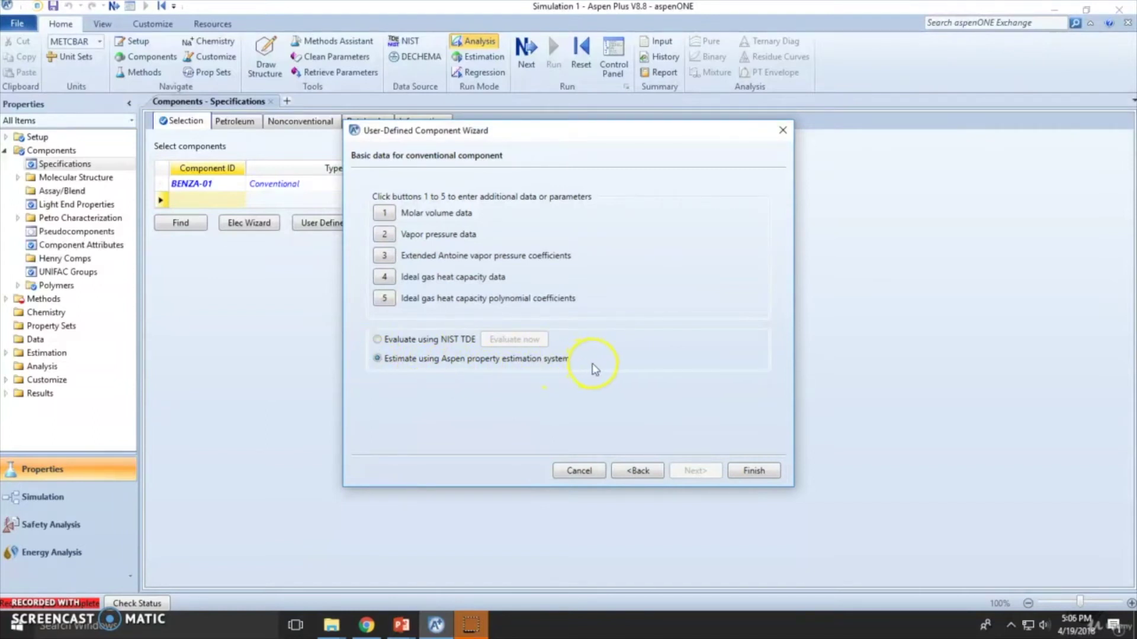
- Finish the wizard to add UD-BZM and bring up its Molecular Structure form
left_click(779, 480)
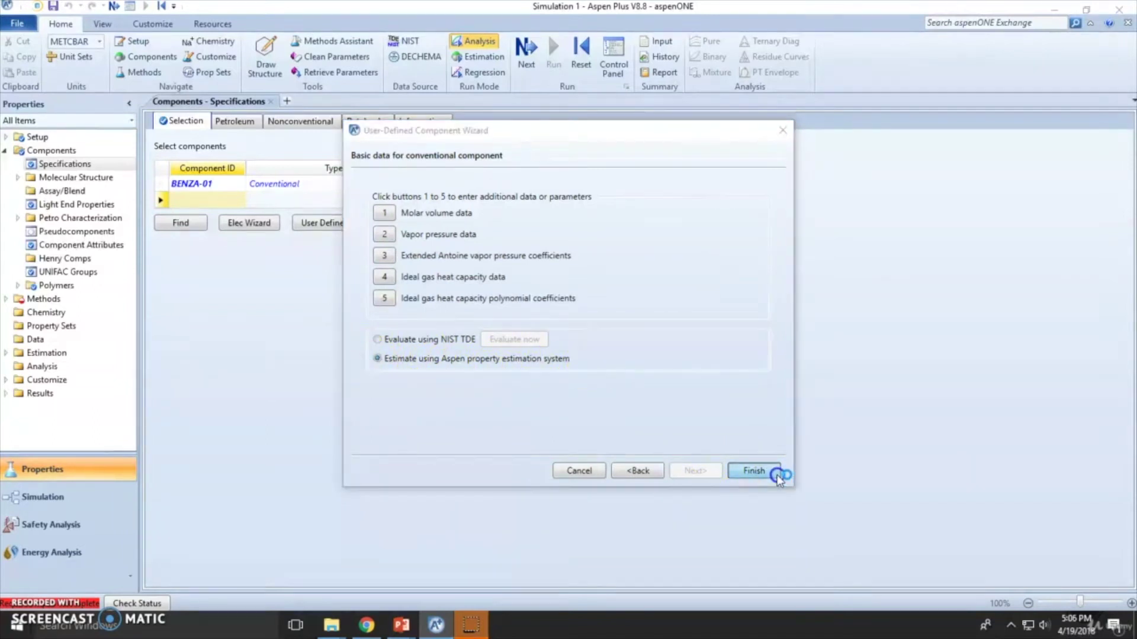
left_click(661, 326)
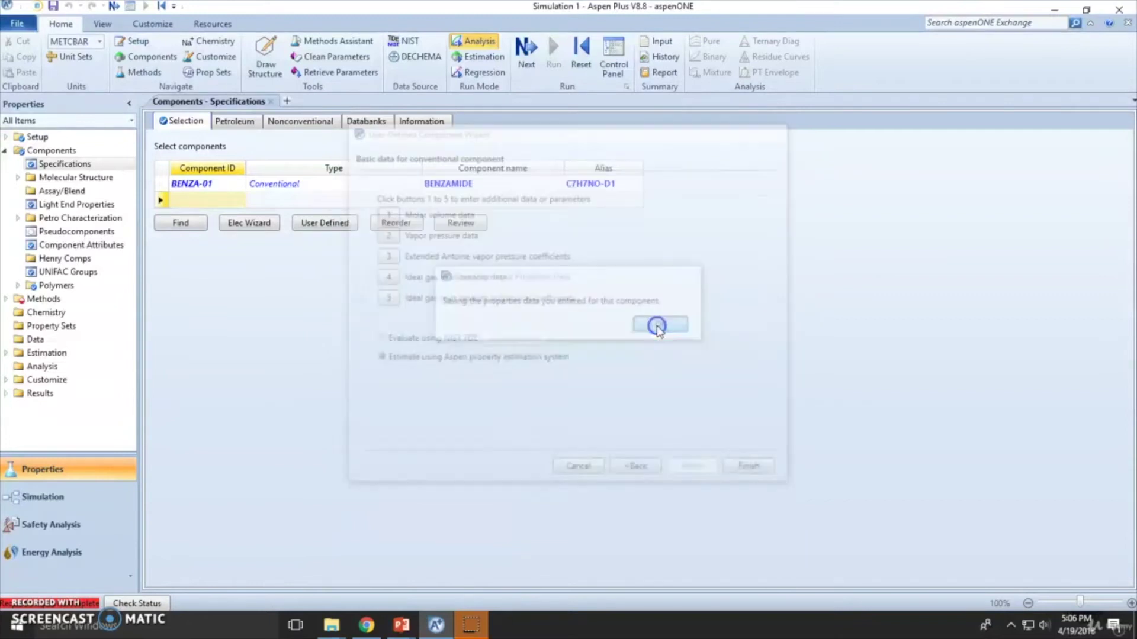
left_click(19, 178)
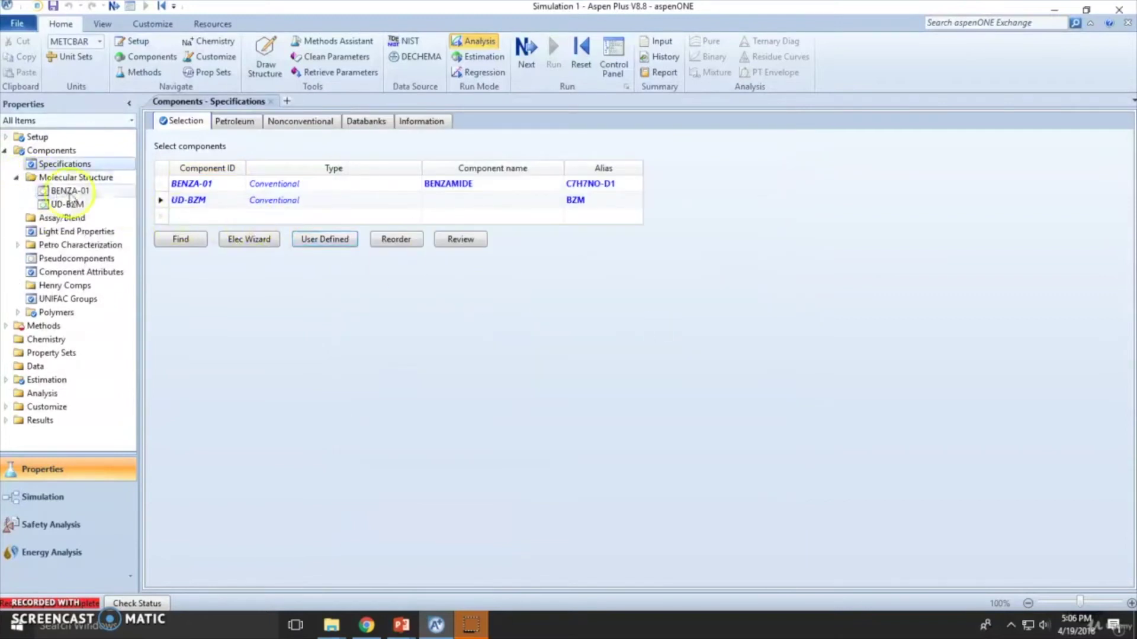
left_click(72, 191)
left_click(75, 204)
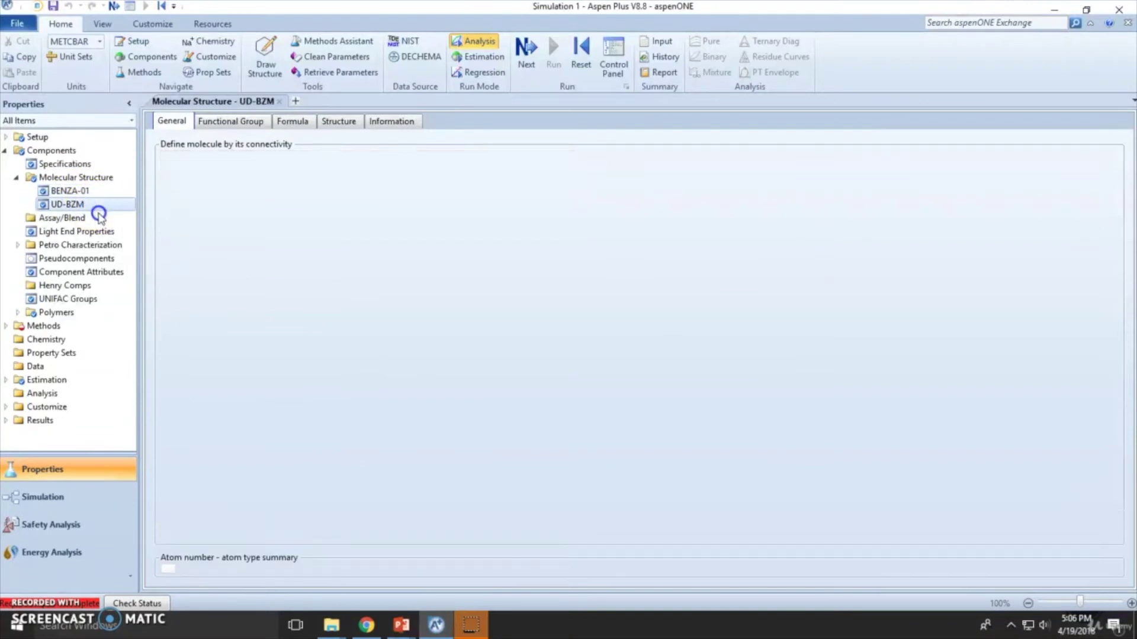
- Calculate bonds from UD-BZM's drawn benzamide structure
left_click(330, 123)
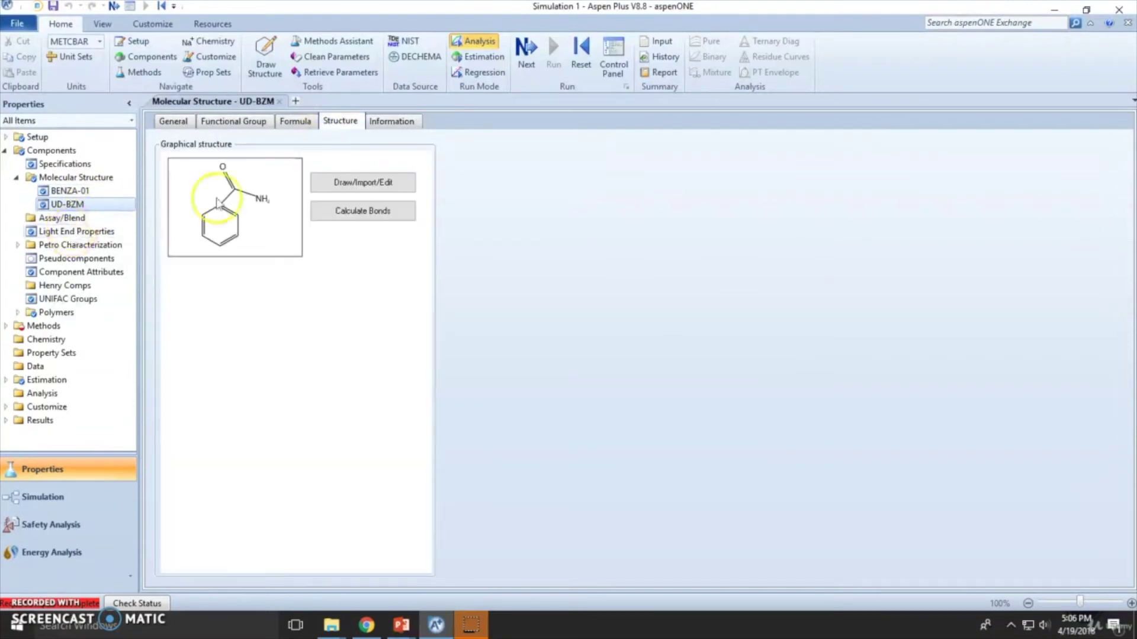
left_click(347, 182)
left_click(982, 96)
left_click(389, 211)
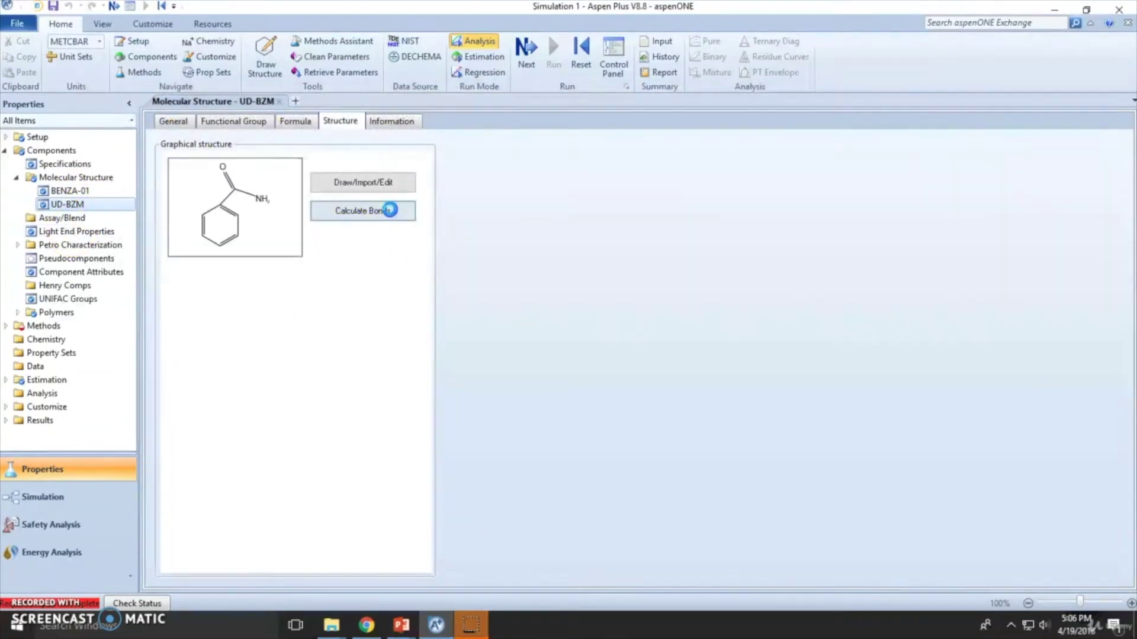
left_click(525, 56)
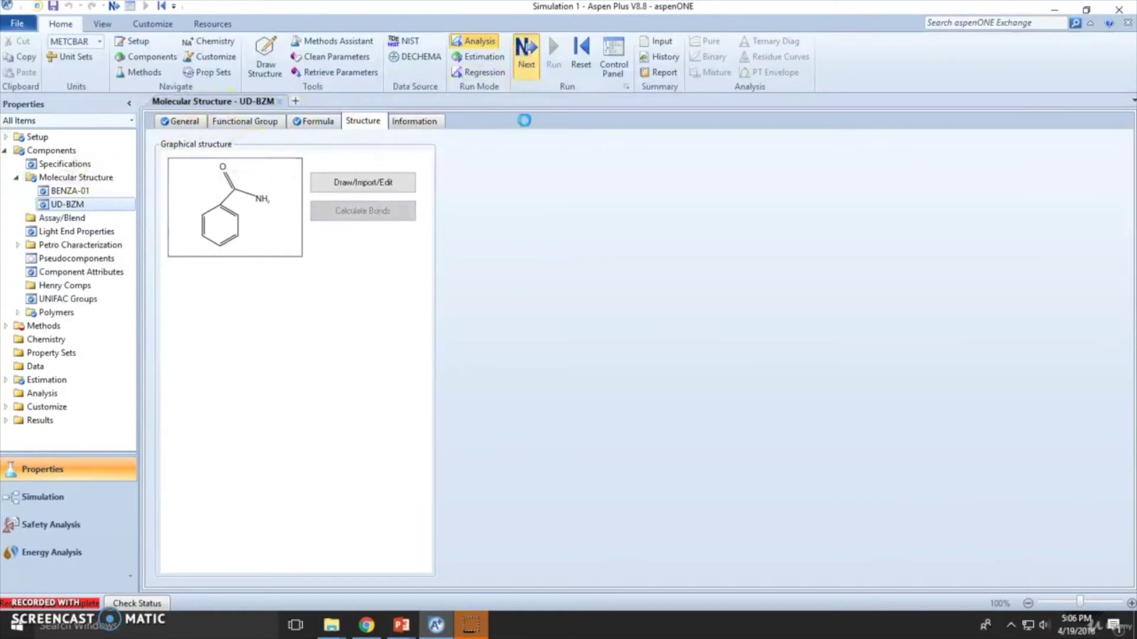
- Set UNIFAC as the property method and run the property analysis
left_click(443, 164)
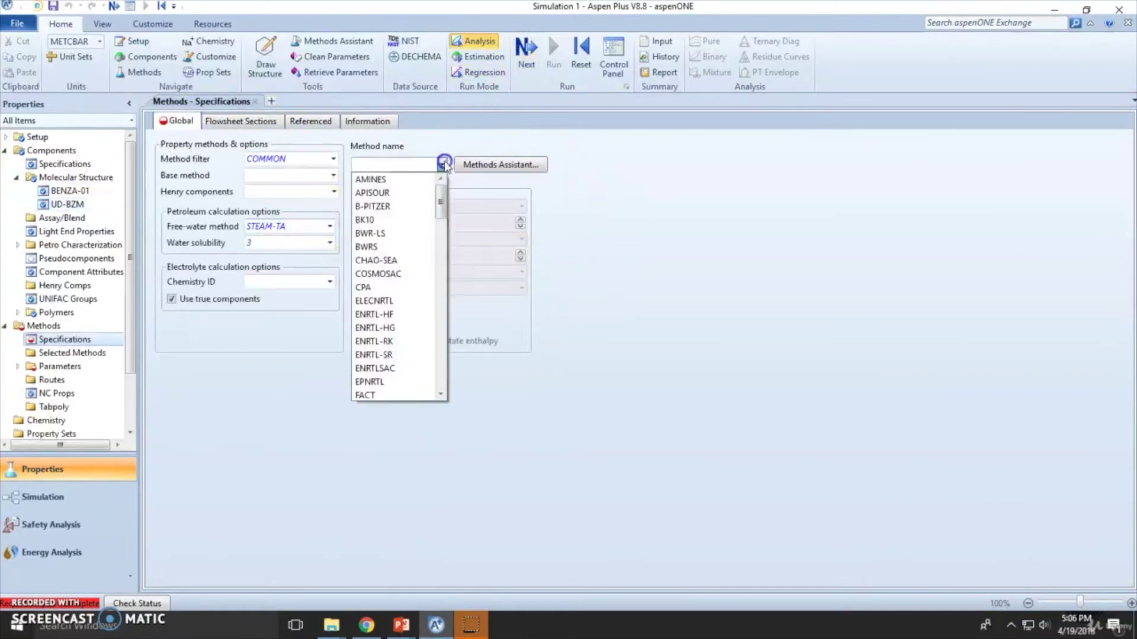
key("u")
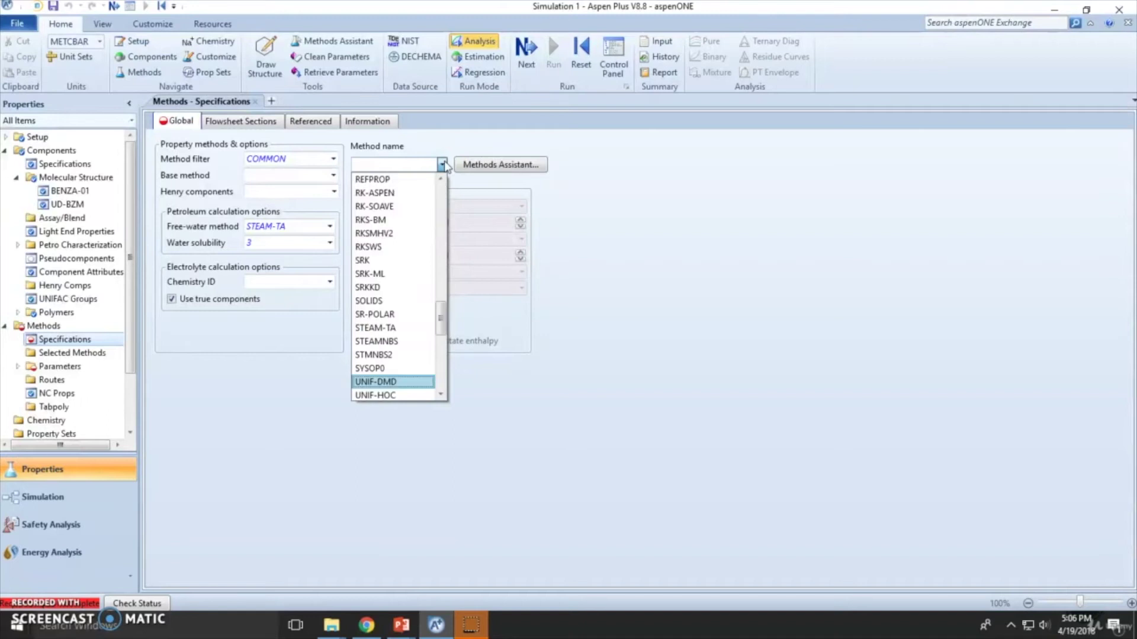
key("Down")
key("Down")
key("Down")
key("Down")
left_click(446, 164)
left_click(526, 57)
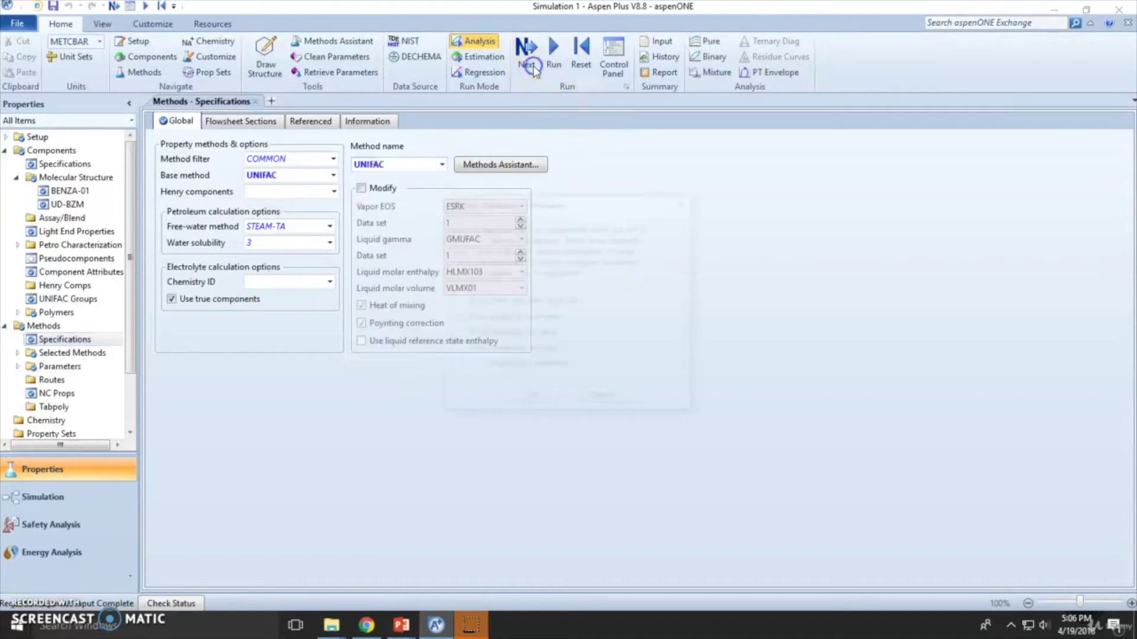
left_click(531, 399)
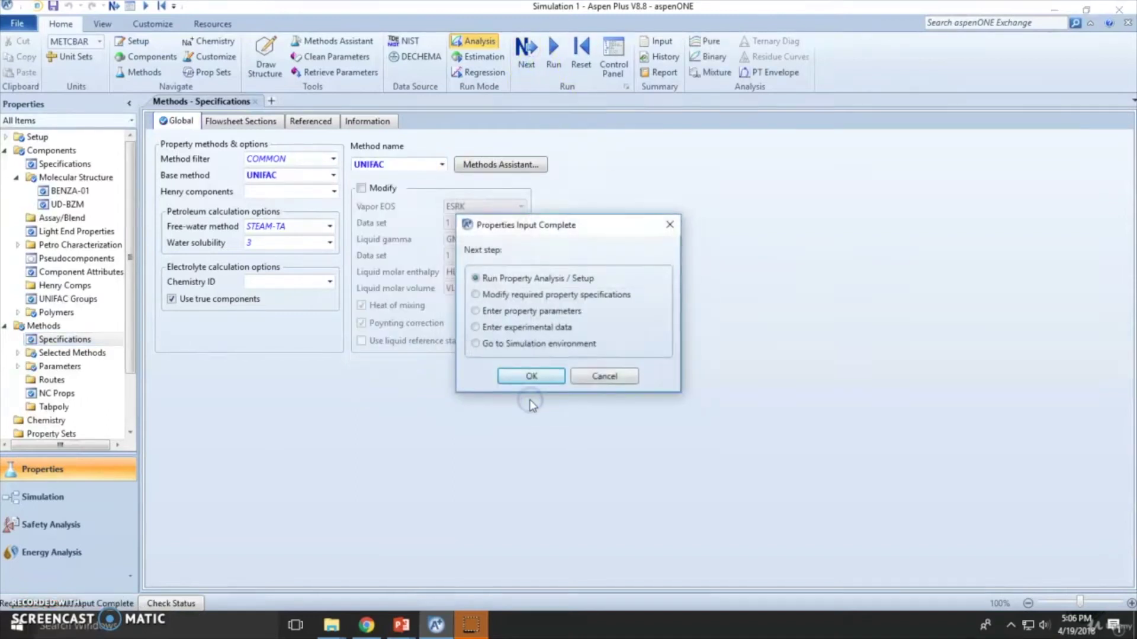
left_click(517, 376)
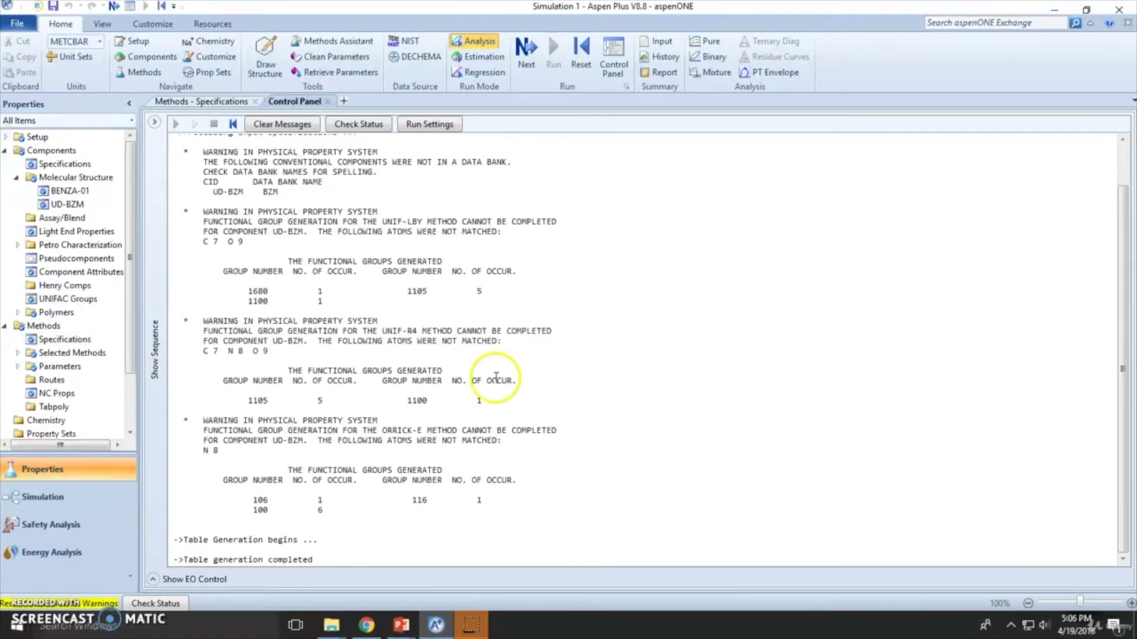
- Review the UD-BZM UNIF-LBY, UNIF-R4 and ORRICK-E warnings in the run log
scroll(399, 415, "up", 2)
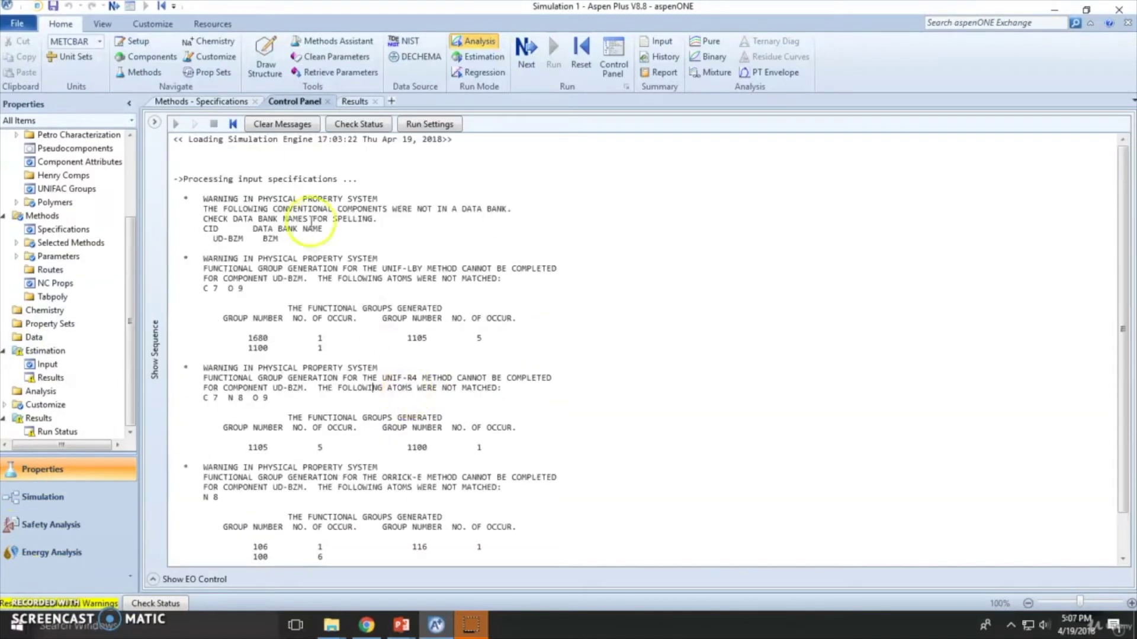
left_click_drag(203, 199, 512, 209)
left_click_drag(202, 259, 568, 256)
left_click_drag(203, 368, 481, 382)
scroll(480, 382, "down", 2)
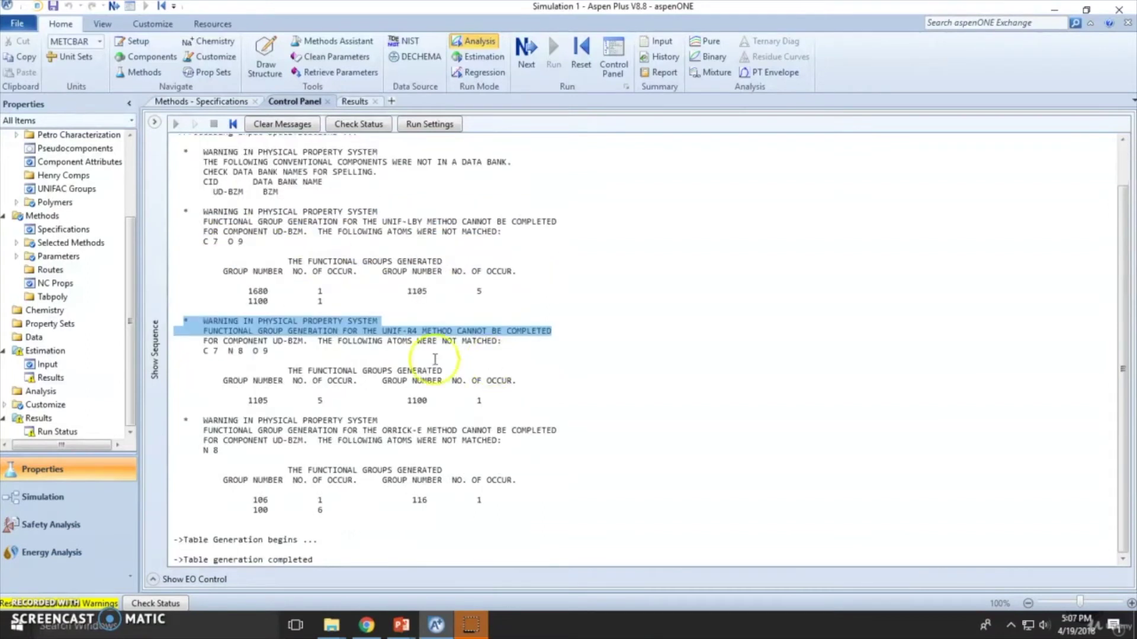
left_click_drag(203, 420, 570, 431)
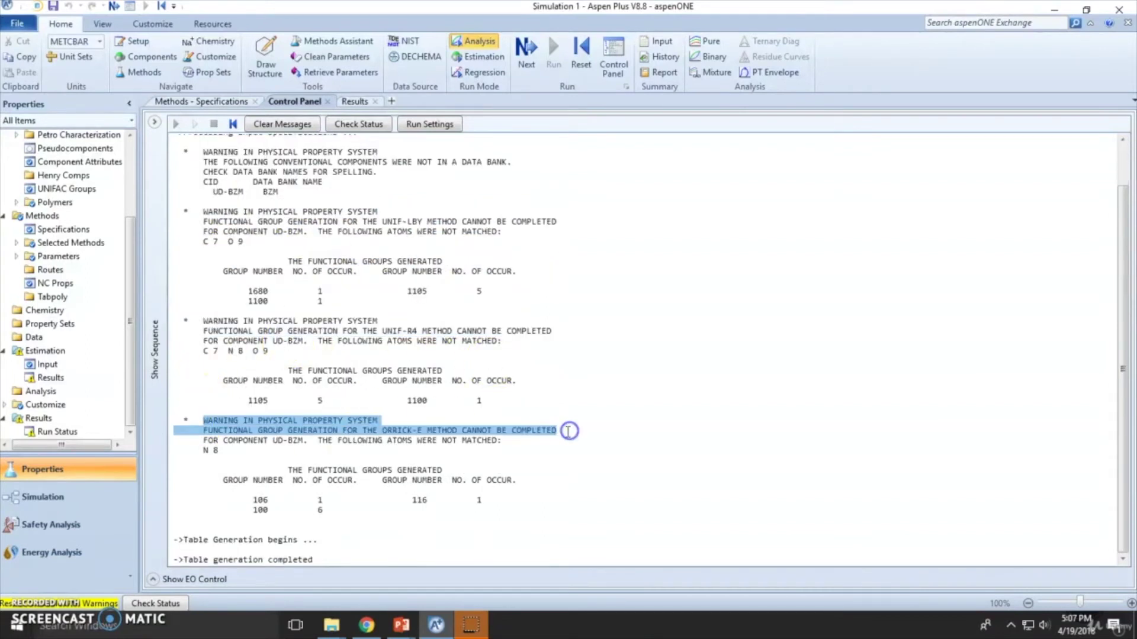
left_click(502, 437)
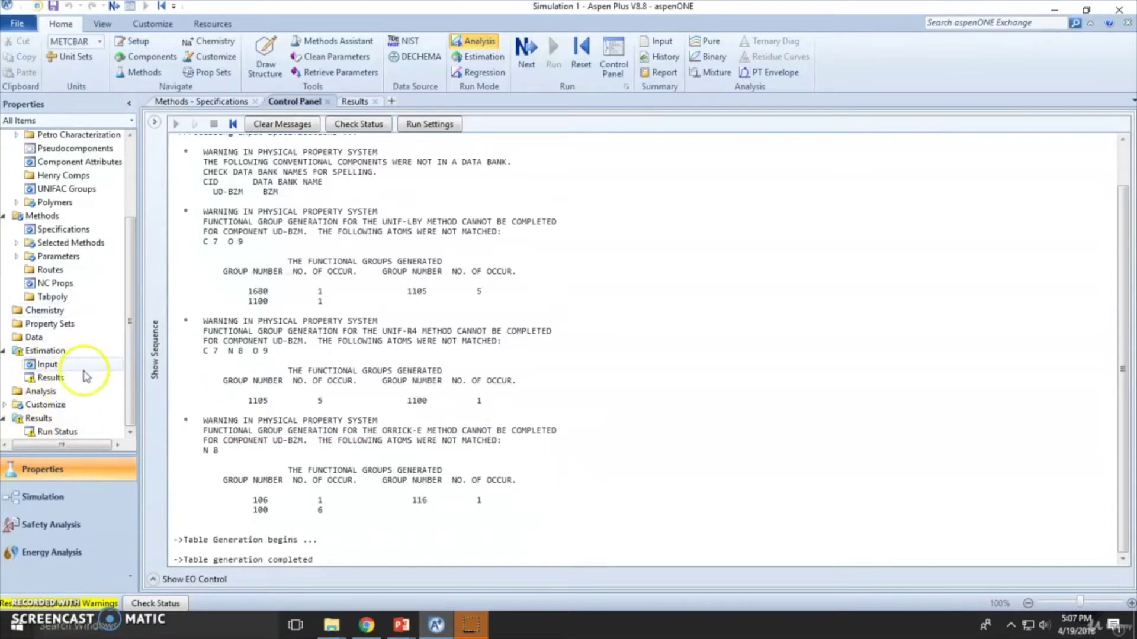
- Show Estimation Results, noting critical temperature 820.81 K, and widen the Estimated value column
left_click(48, 364)
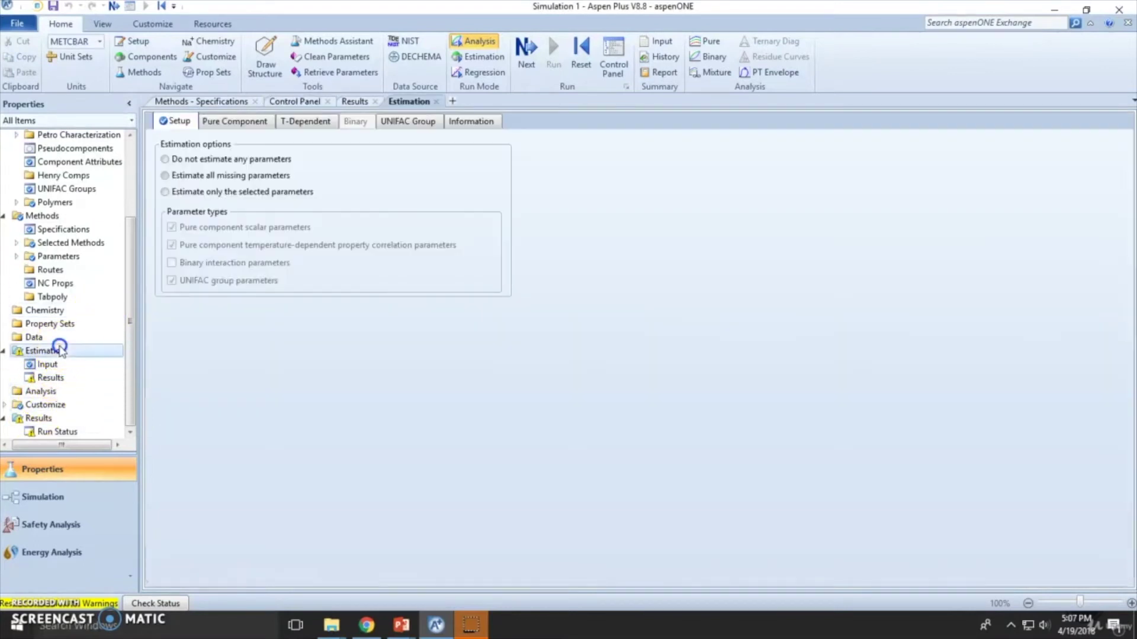
left_click(64, 379)
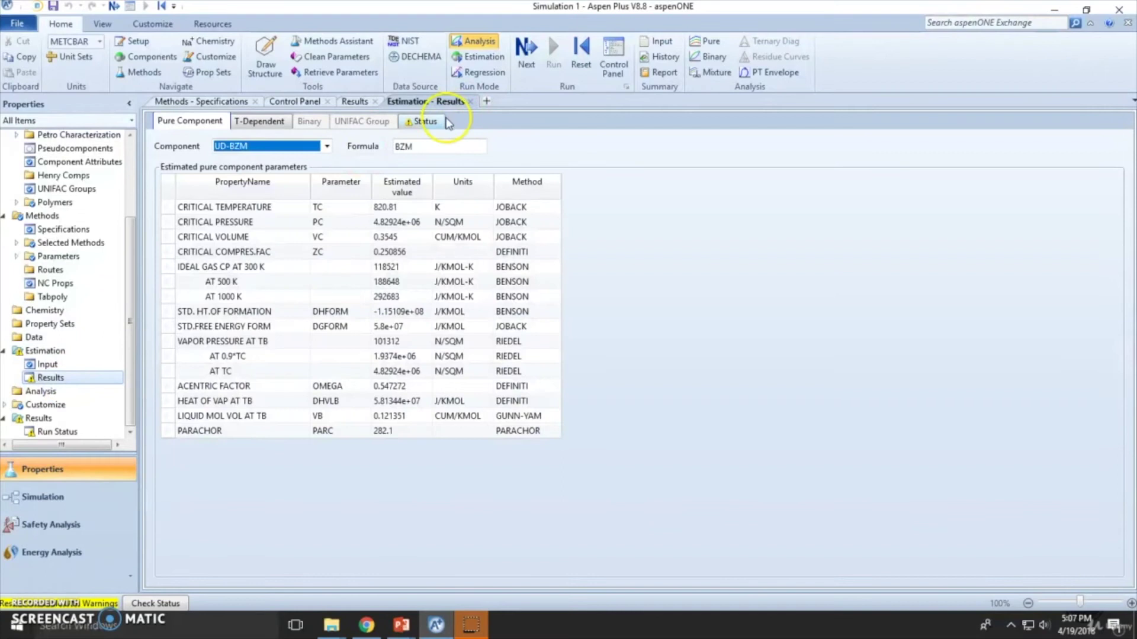
left_click(403, 207)
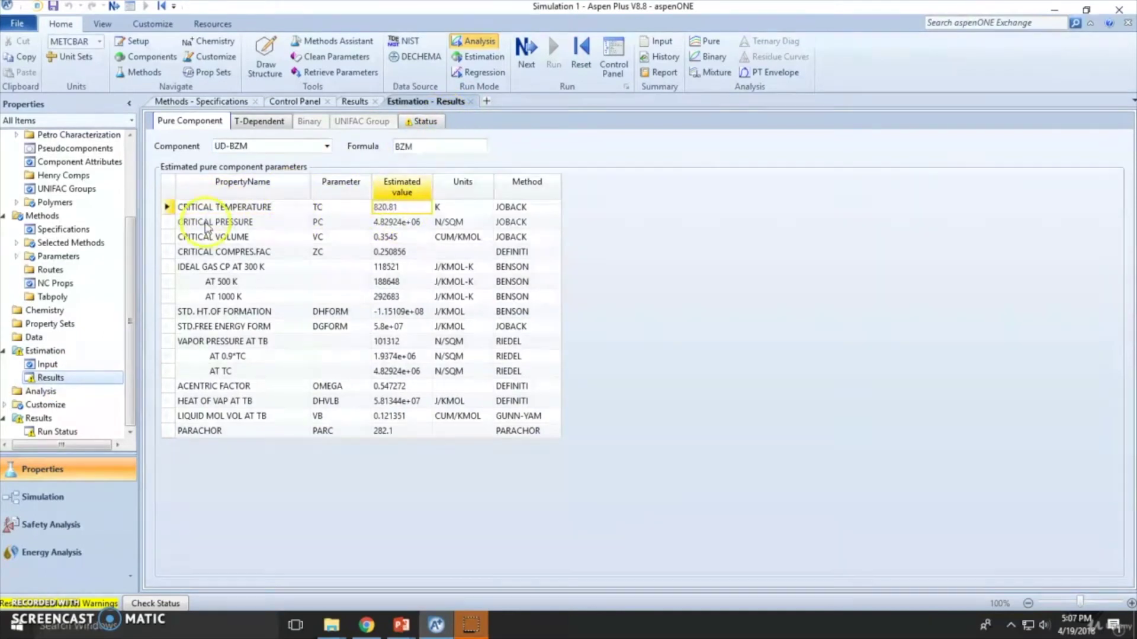
left_click(278, 223)
left_click(329, 223)
left_click(404, 224)
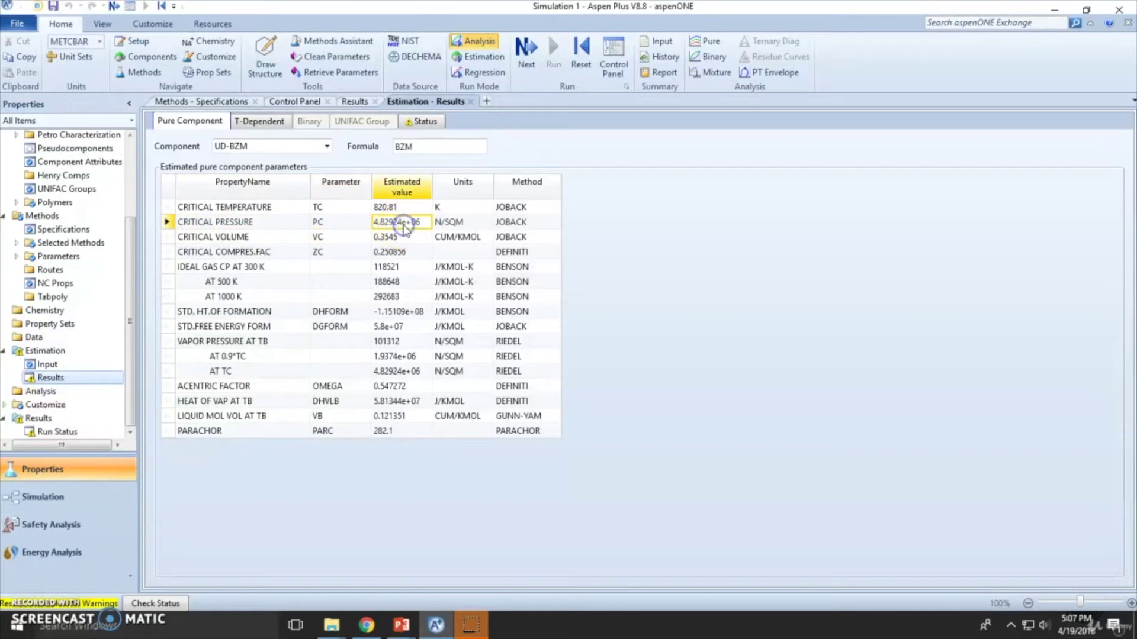
left_click_drag(432, 189, 463, 181)
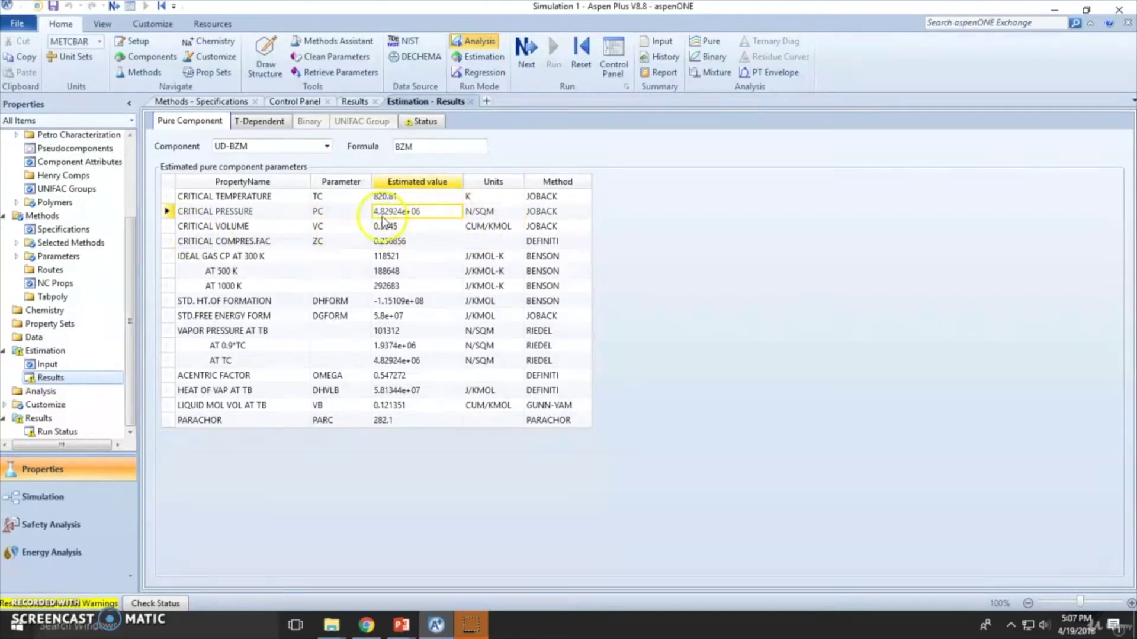
- Go through the remaining estimated parameters, from critical volume down to parachor 282.1
left_click(228, 225)
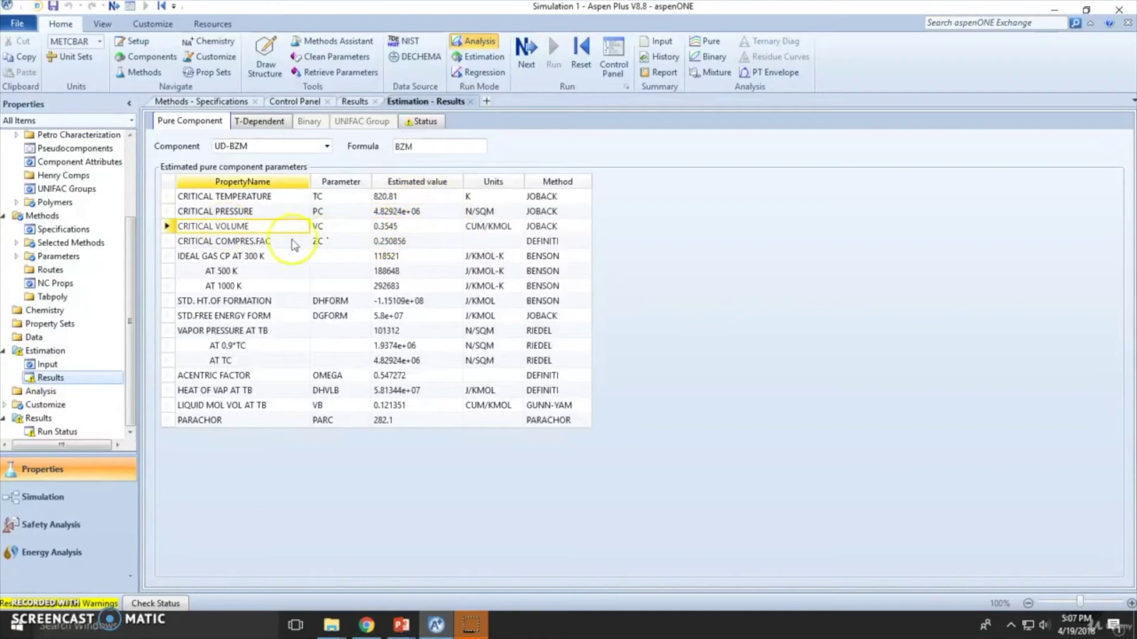
left_click(292, 242)
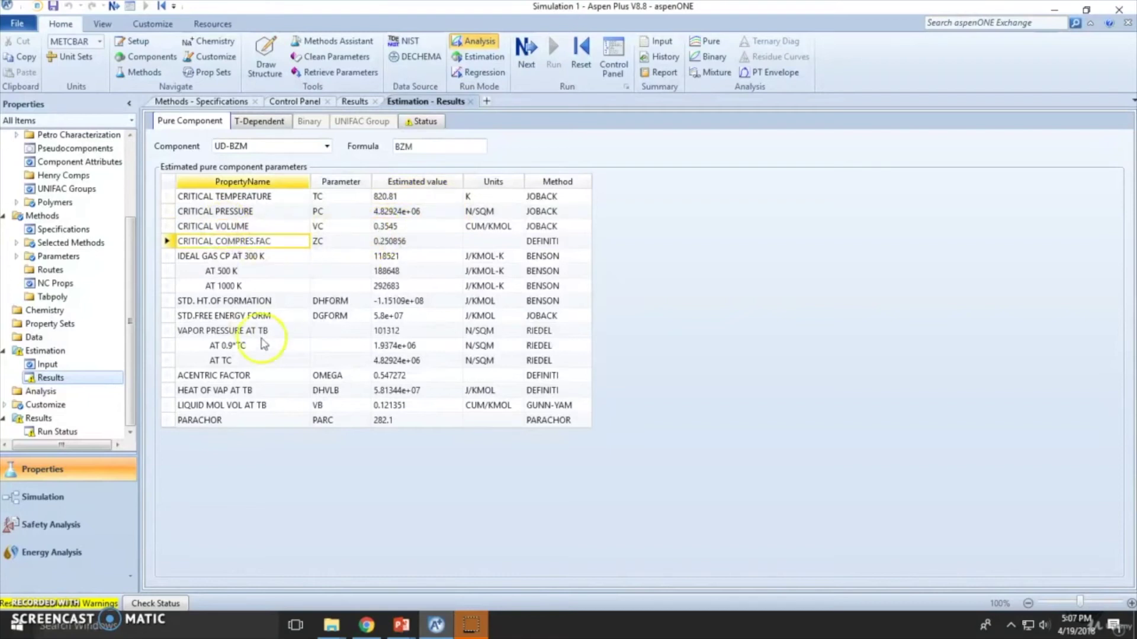
left_click(215, 258)
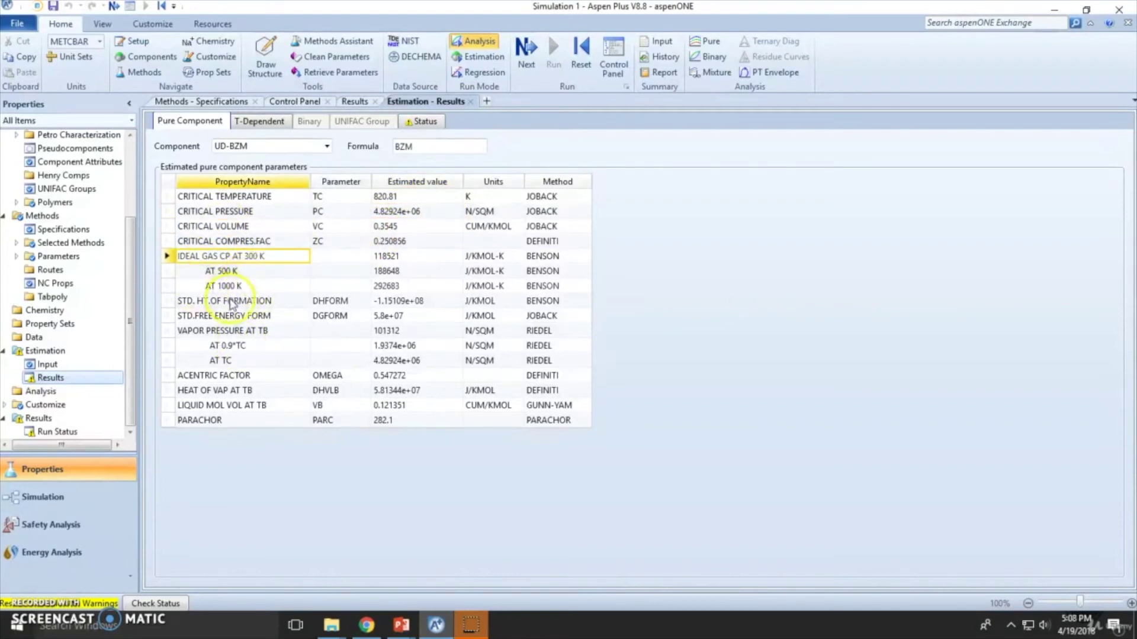
left_click(230, 303)
left_click(230, 317)
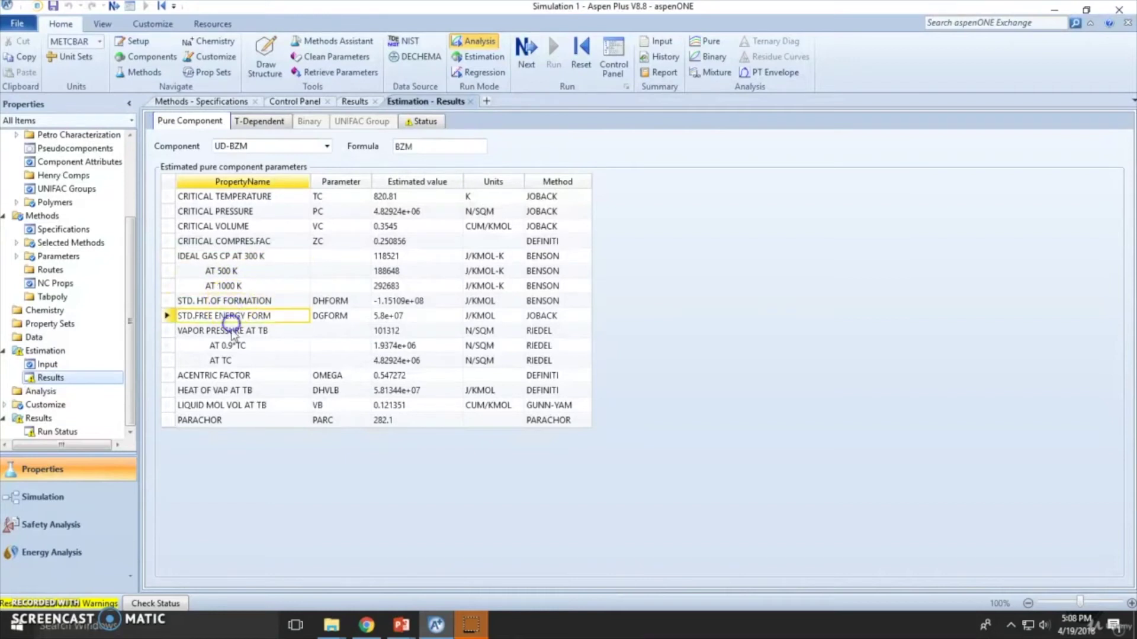
left_click(231, 332)
left_click(225, 379)
left_click(215, 422)
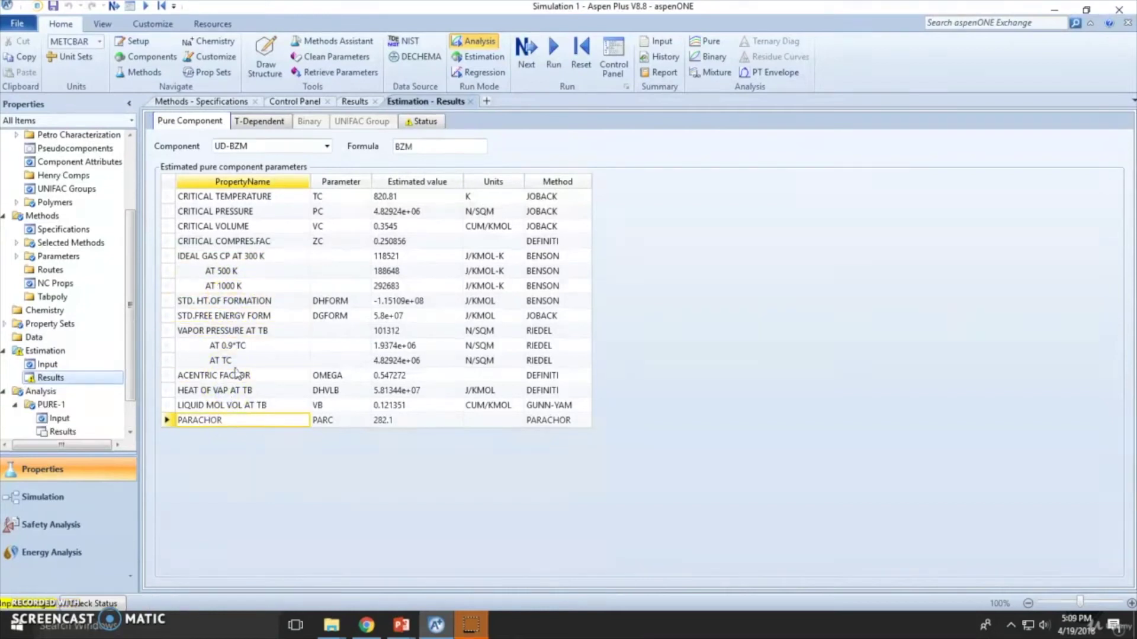
left_click_drag(571, 195, 215, 452)
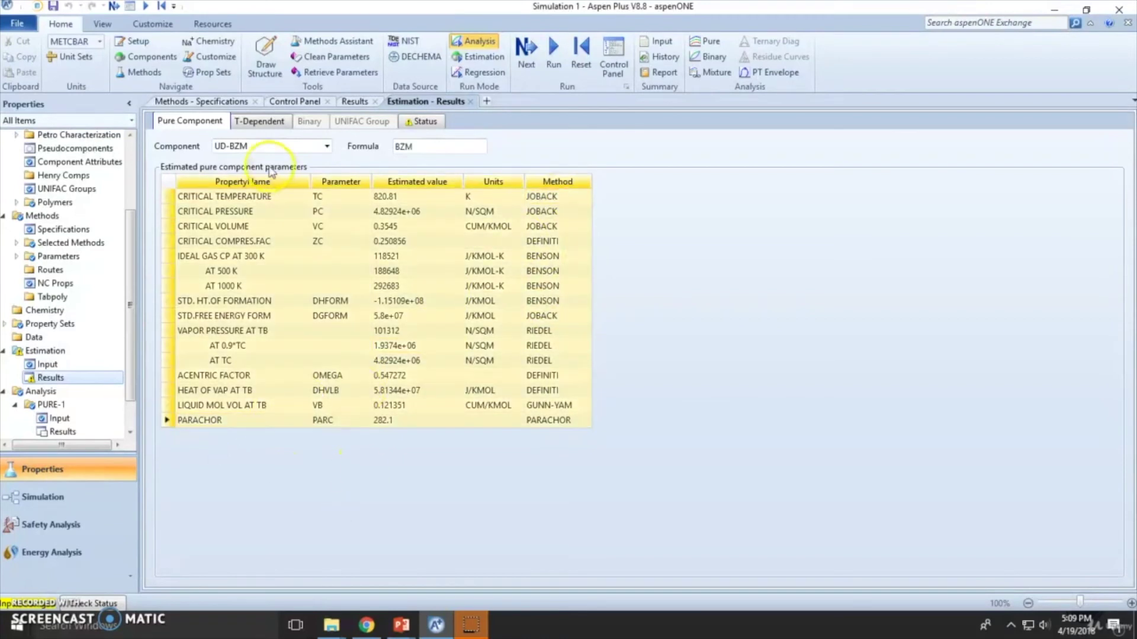
- Inspect UD-BZM's temperature-dependent estimated parameters table and its columns
left_click(268, 121)
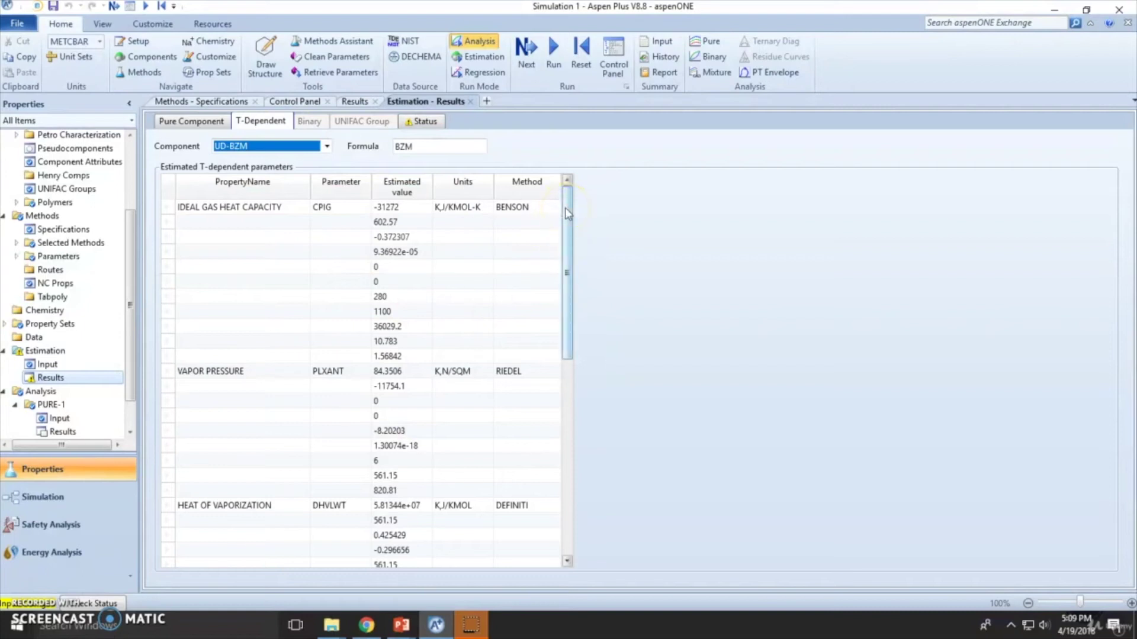
left_click_drag(567, 213, 568, 188)
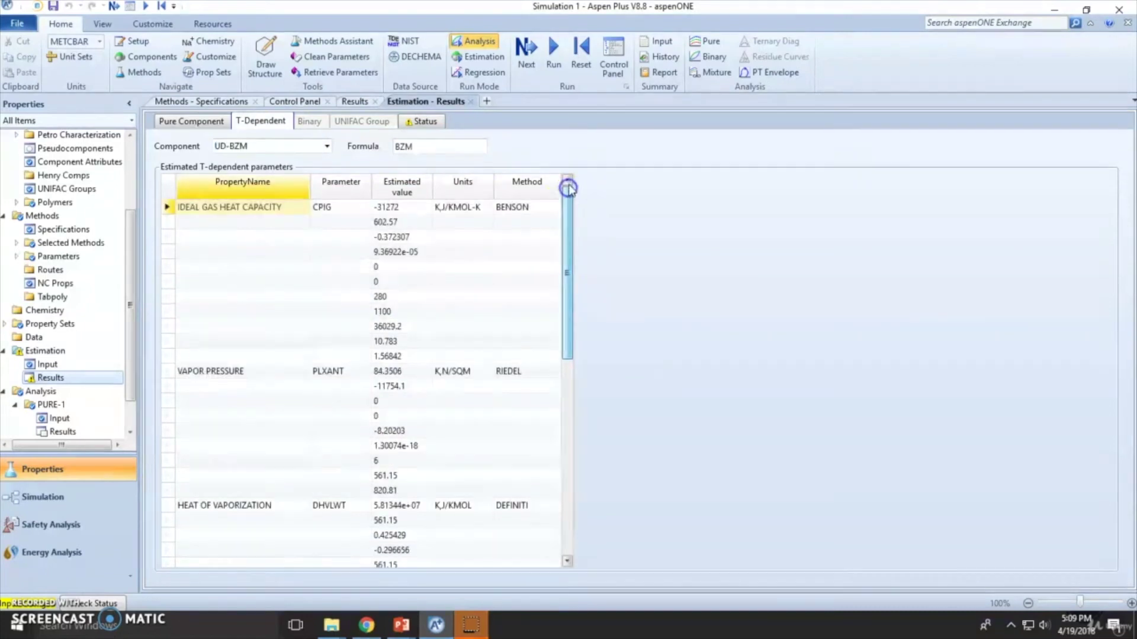
left_click(515, 188)
left_click(463, 184)
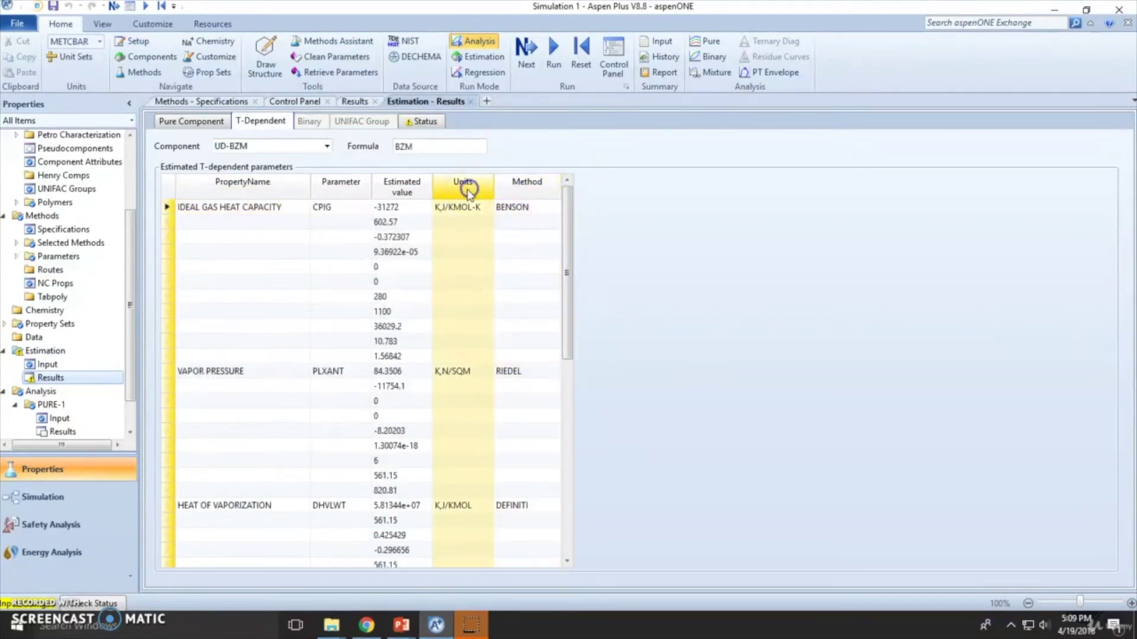
left_click(382, 185)
left_click(323, 184)
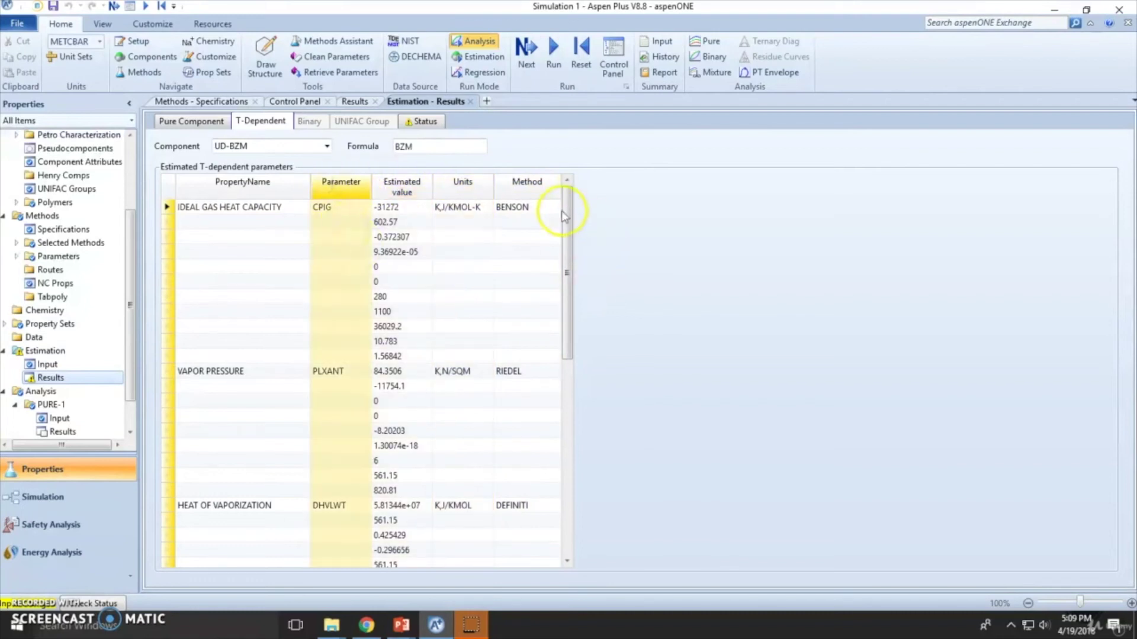
left_click_drag(562, 216, 573, 435)
- Show UD-BZM's estimation status messages, highlighting the UNIF-LBY, UNIF-R4 and ORRICK-E warnings
left_click(327, 146)
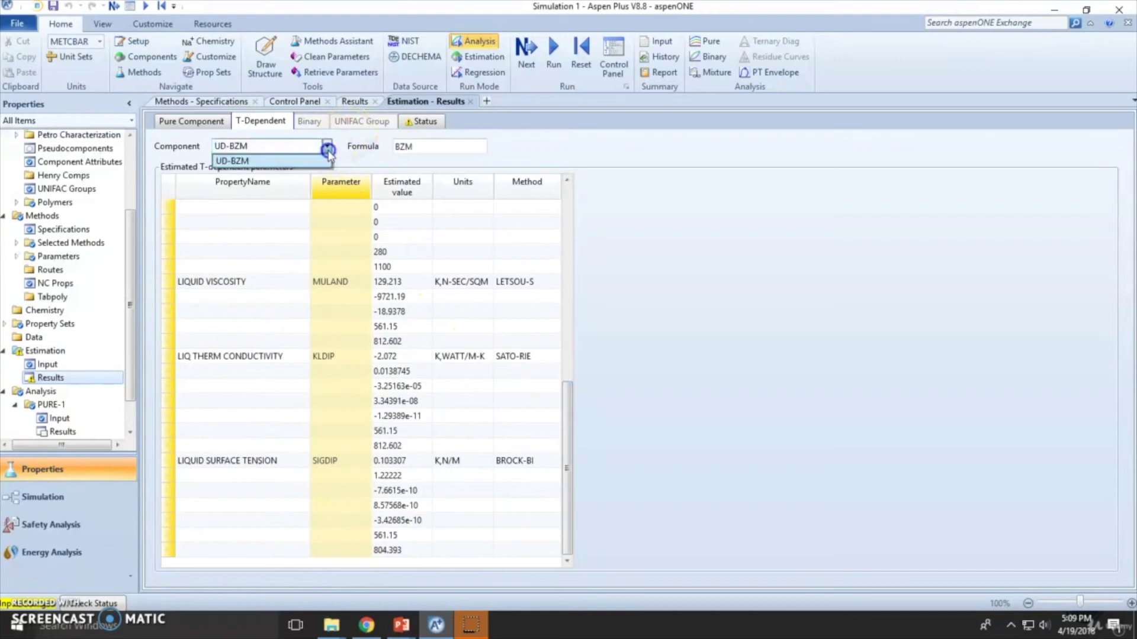
left_click(328, 151)
left_click(423, 125)
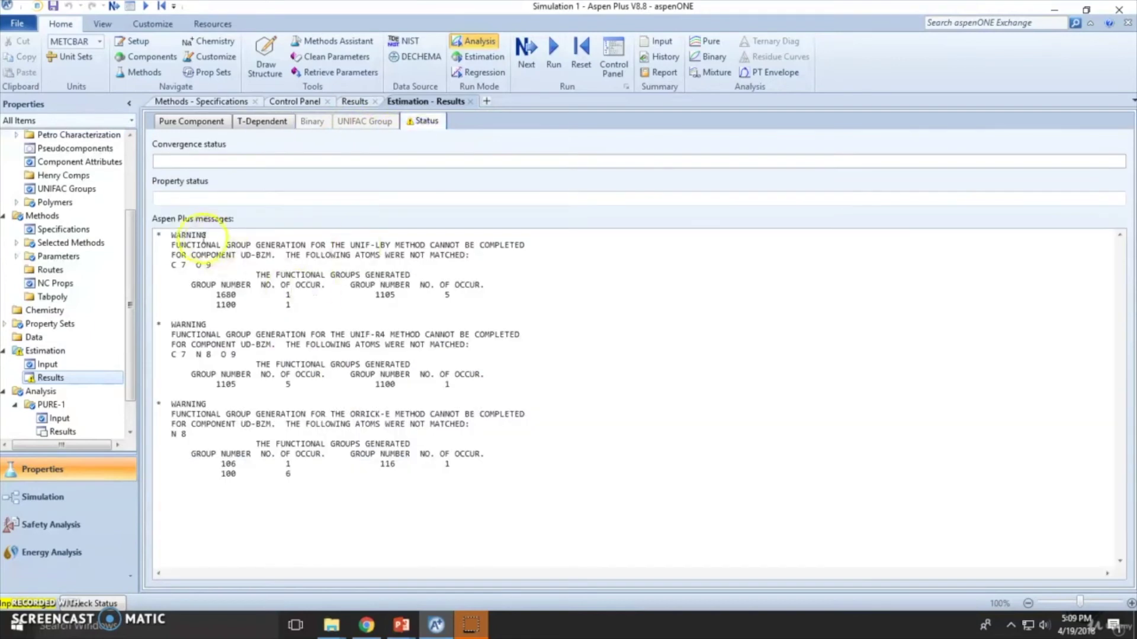
left_click_drag(156, 235, 455, 261)
left_click_drag(158, 325, 494, 337)
left_click_drag(172, 408, 520, 431)
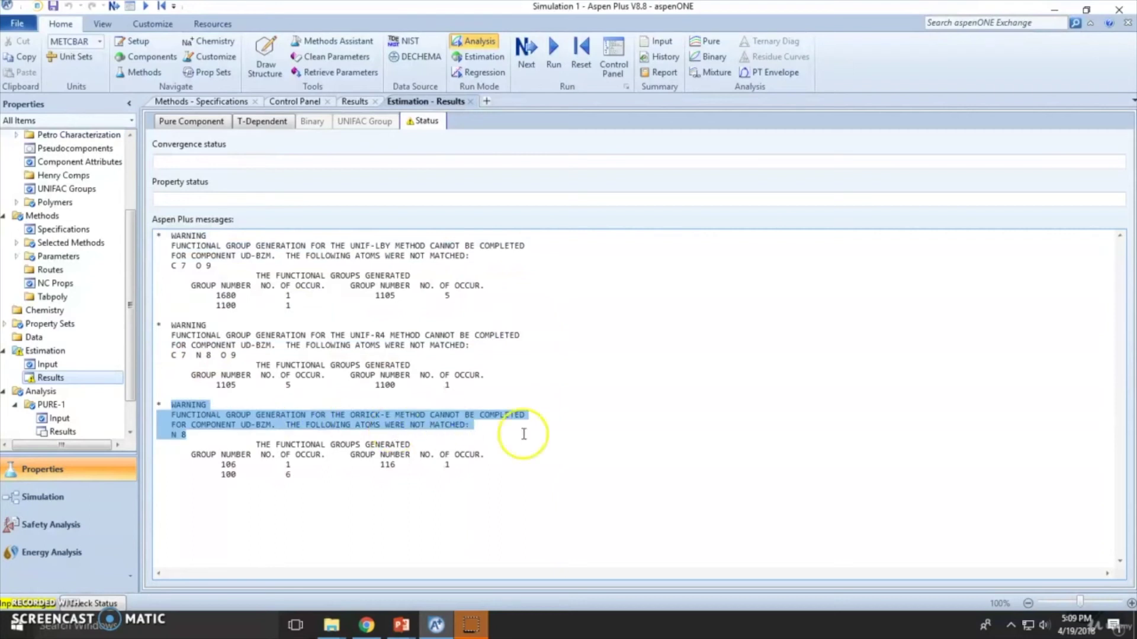
left_click(526, 433)
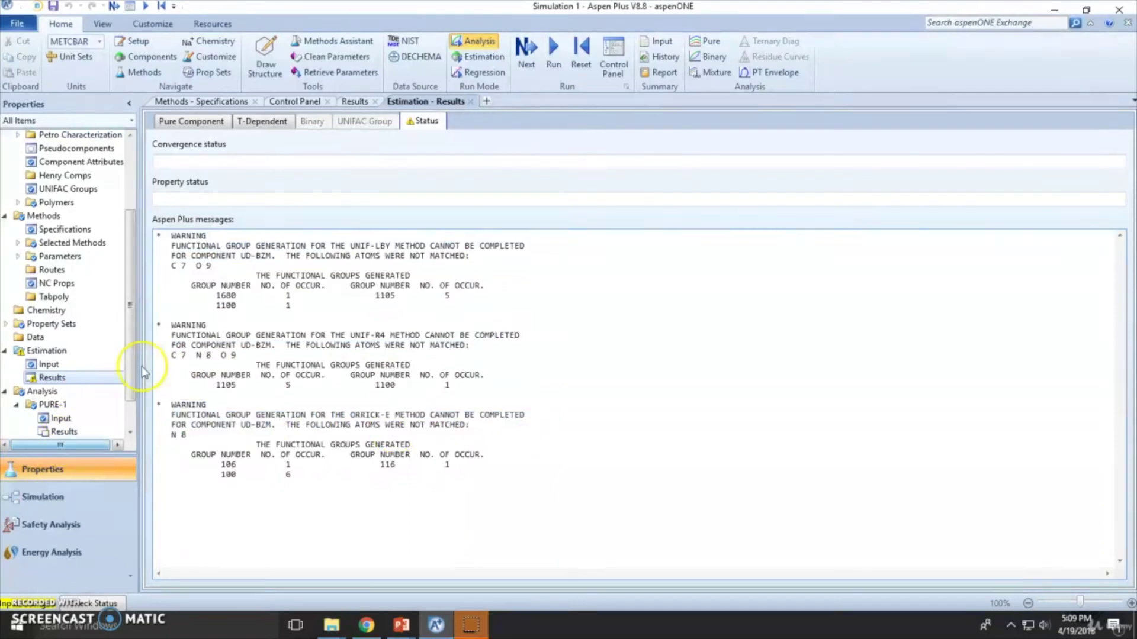
- Collapse the Components and Methods branches in the navigation tree, leaving Estimation entries visible
left_click_drag(129, 284, 127, 214)
left_click(4, 151)
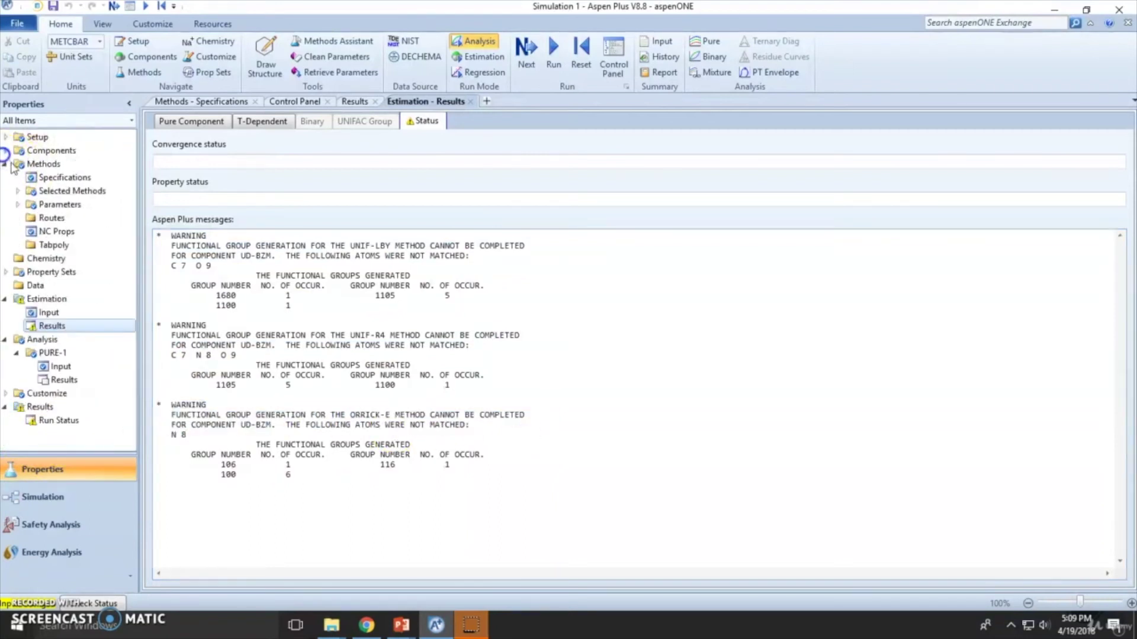
left_click(5, 164)
left_click(5, 218)
left_click(5, 232)
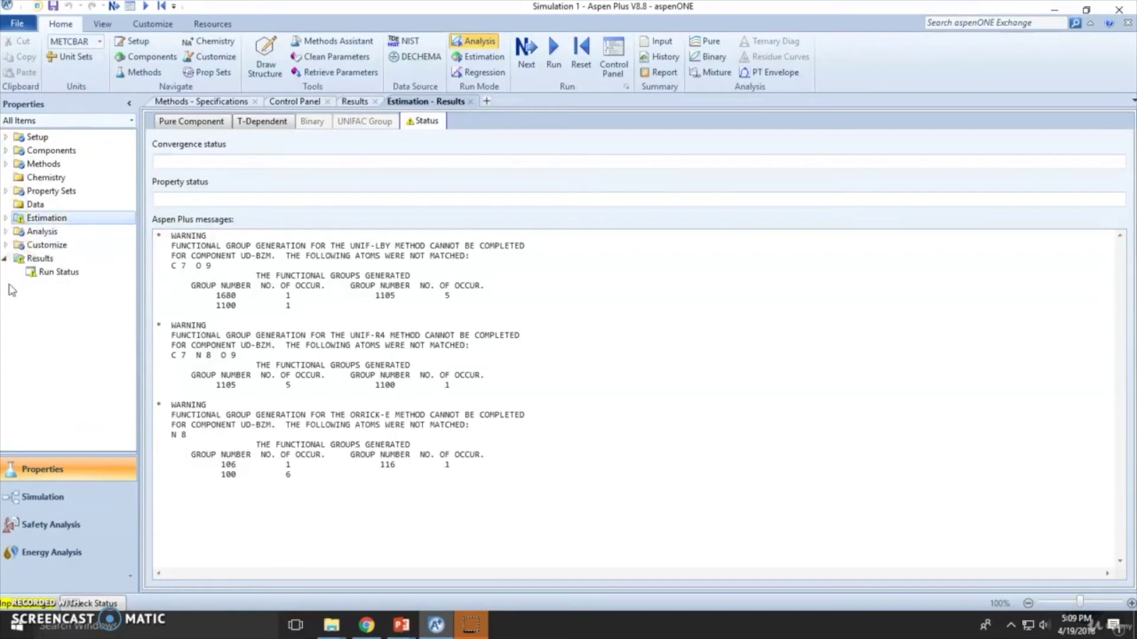
left_click(5, 258)
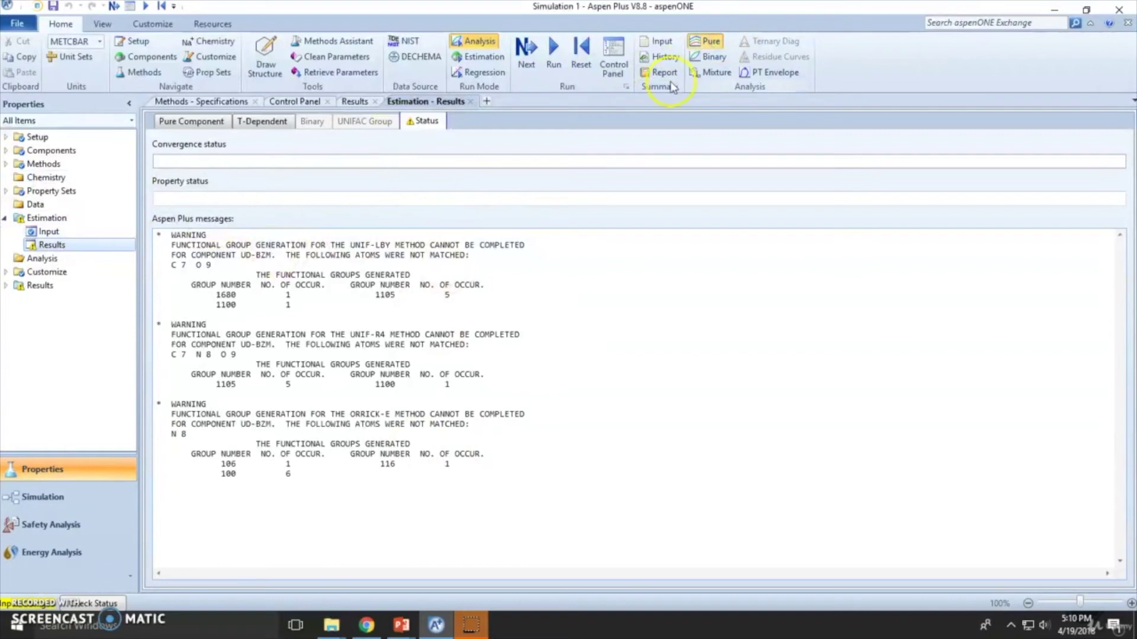
- Set up a Pure CP analysis for BENZA-01 and UD-BZM and run it for liquid only
left_click(705, 41)
left_click(276, 308)
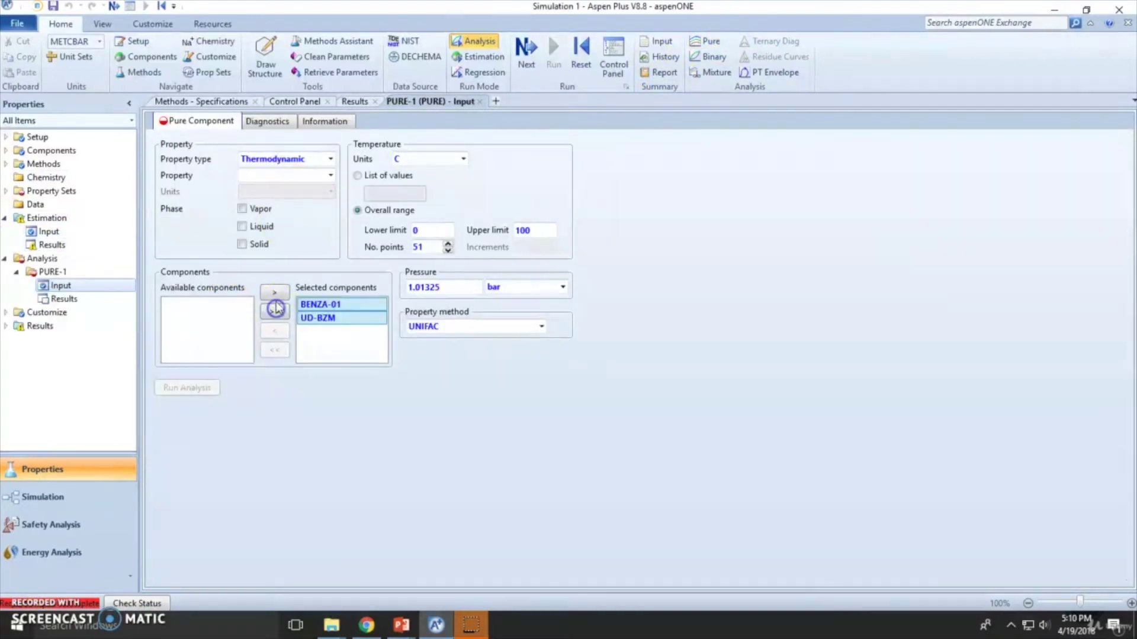
left_click(330, 175)
left_click(302, 206)
left_click(416, 231)
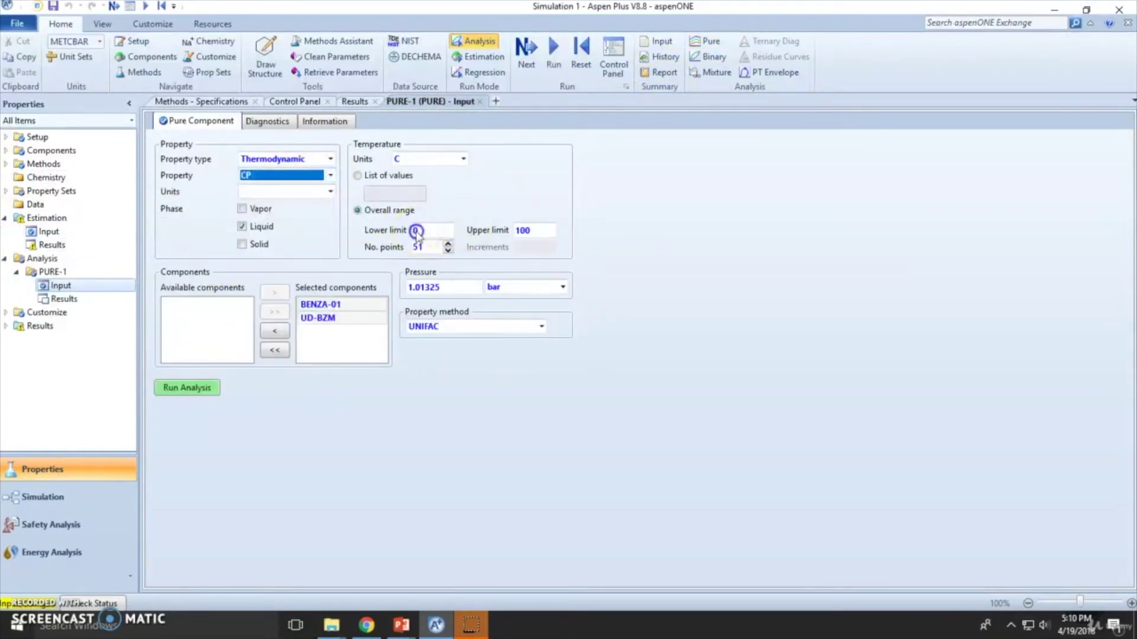
left_click(628, 236)
left_click(240, 211)
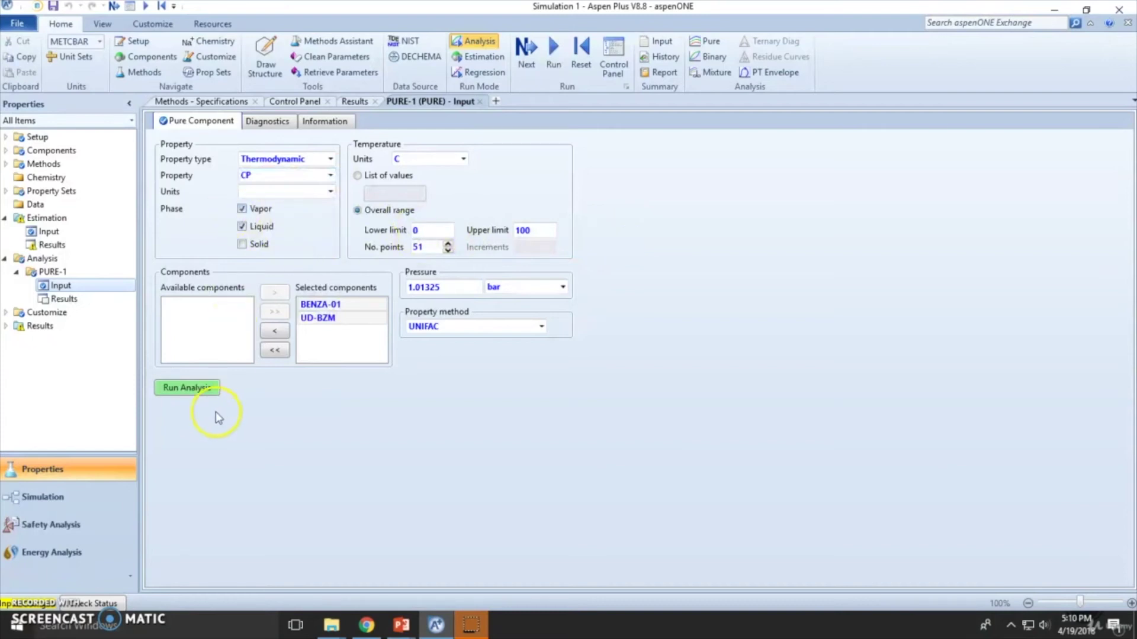
left_click(210, 388)
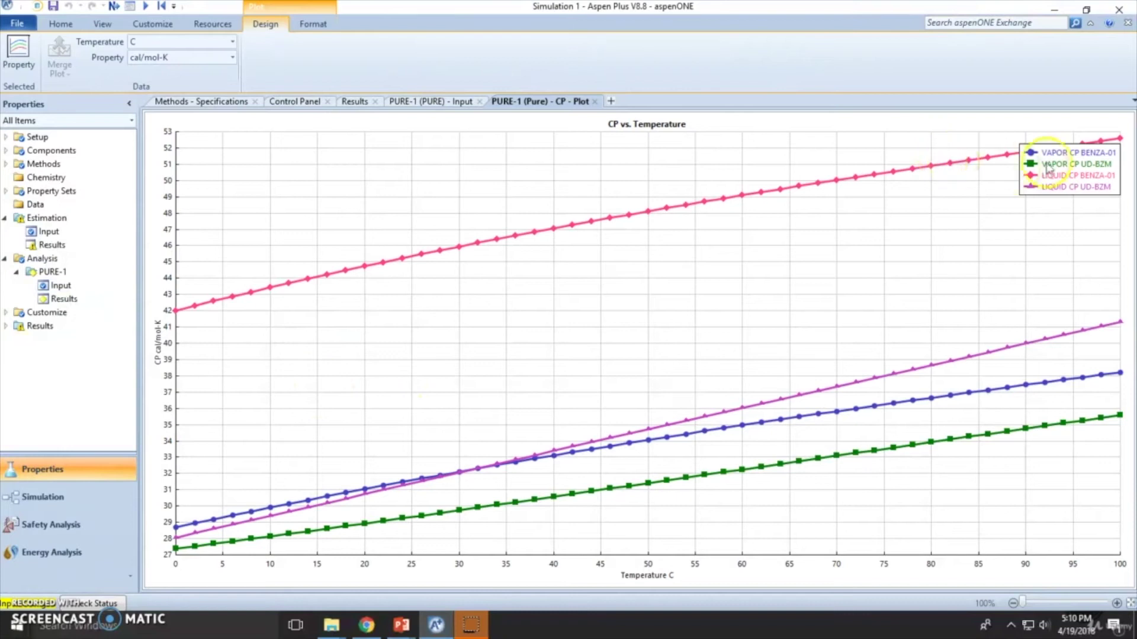
left_click(594, 101)
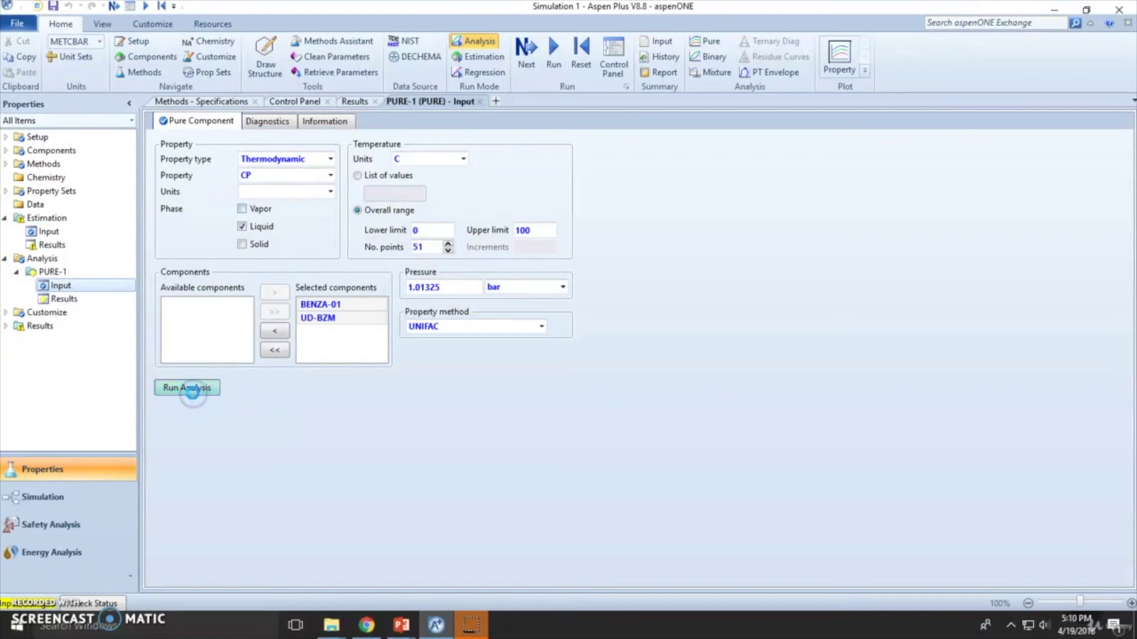
left_click(192, 389)
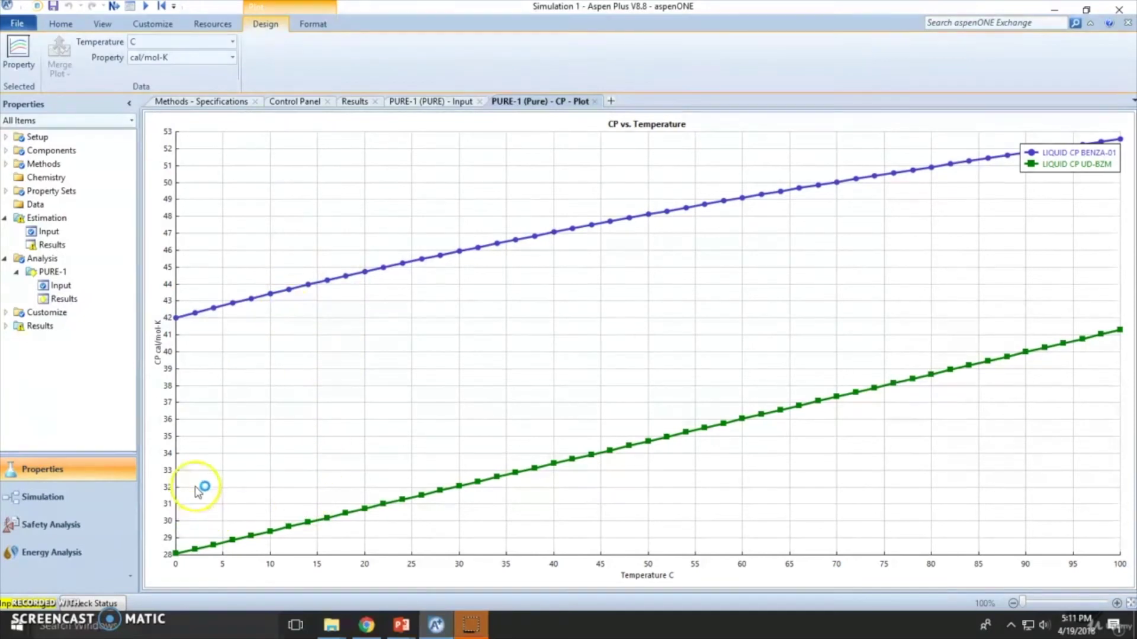
- Review the liquid CP plot and table: BENZA-01 42–52.6, UD-BZM 28–41 cal/mol-K
right_click(394, 374)
left_click(461, 427)
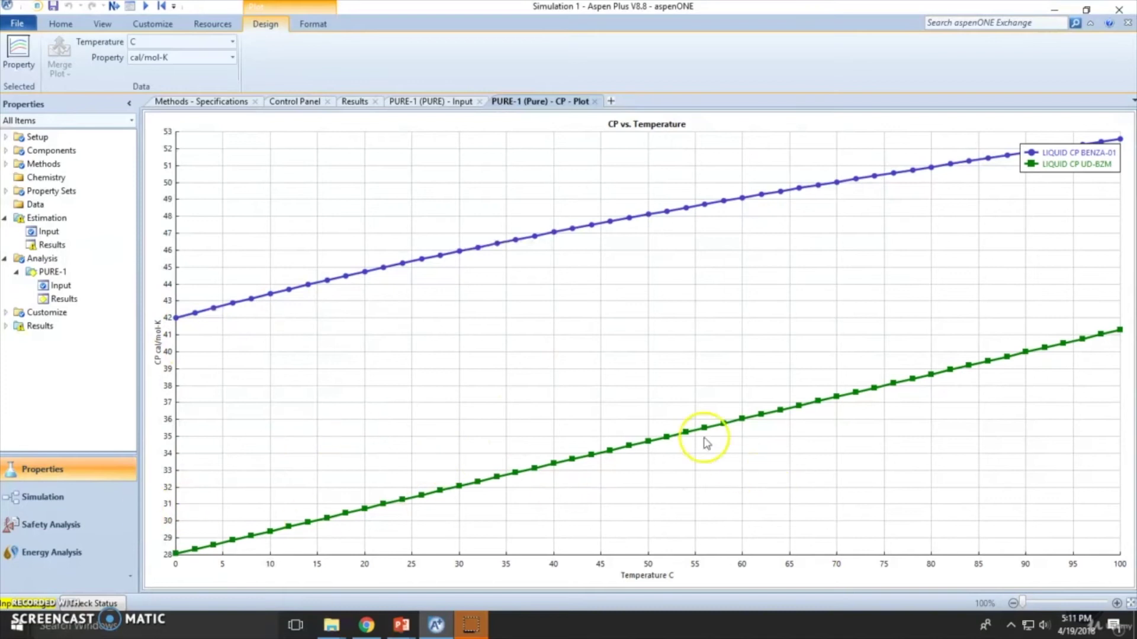
left_click(64, 298)
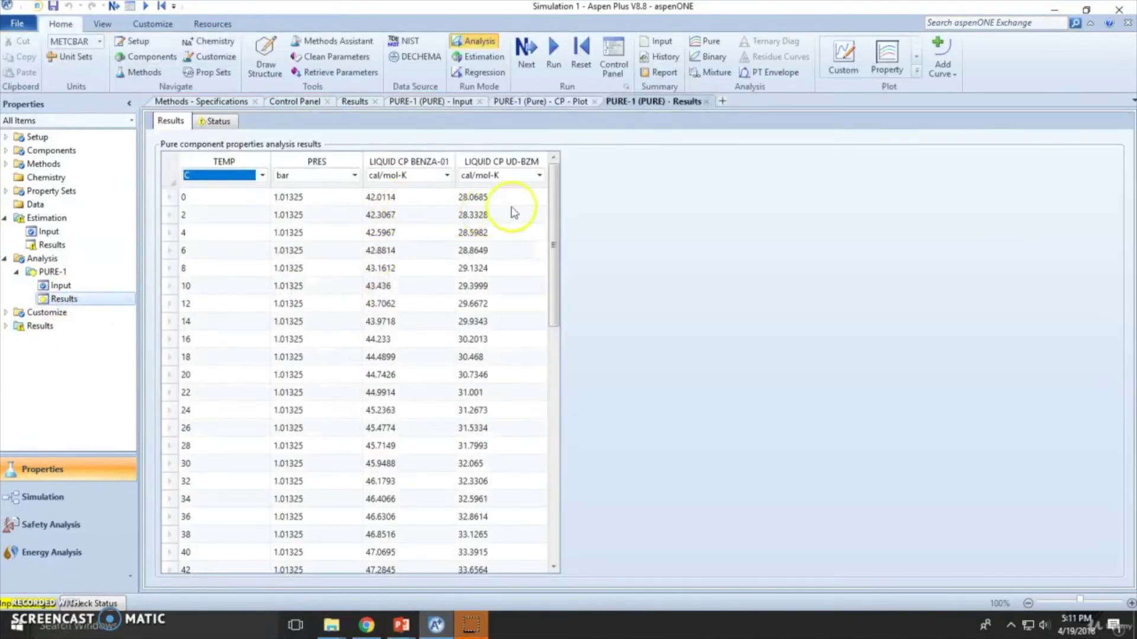
left_click_drag(498, 161, 419, 159)
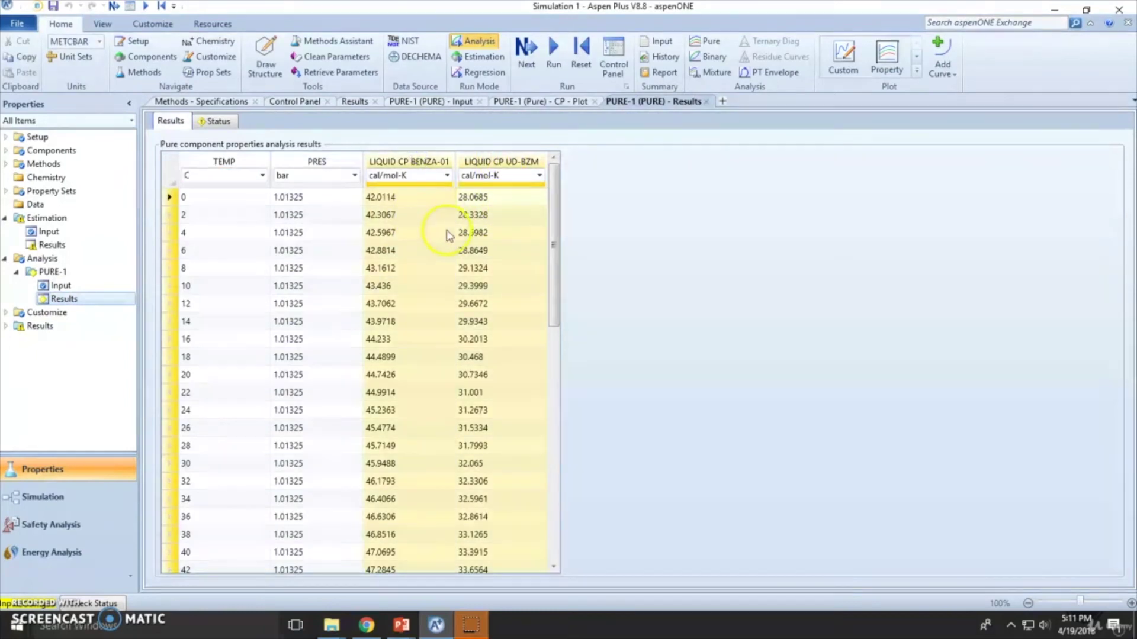
left_click(56, 285)
- Rerun CP for vapor only up to 250 C and compare BENZA-01 and UD-BZM curves
left_click(331, 177)
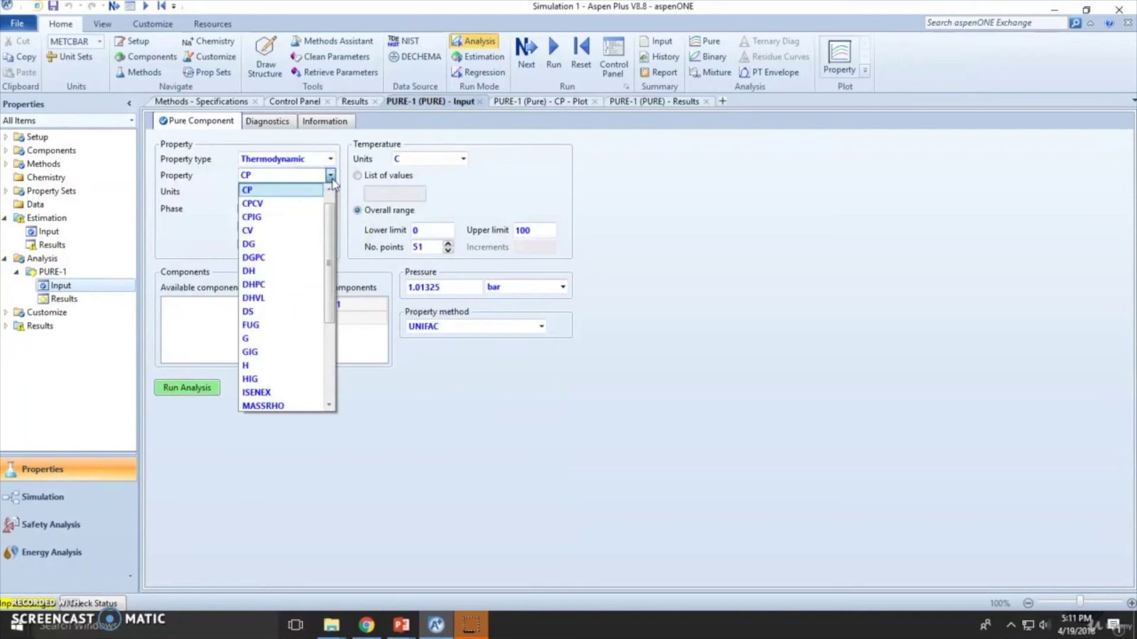
left_click(331, 177)
left_click(241, 208)
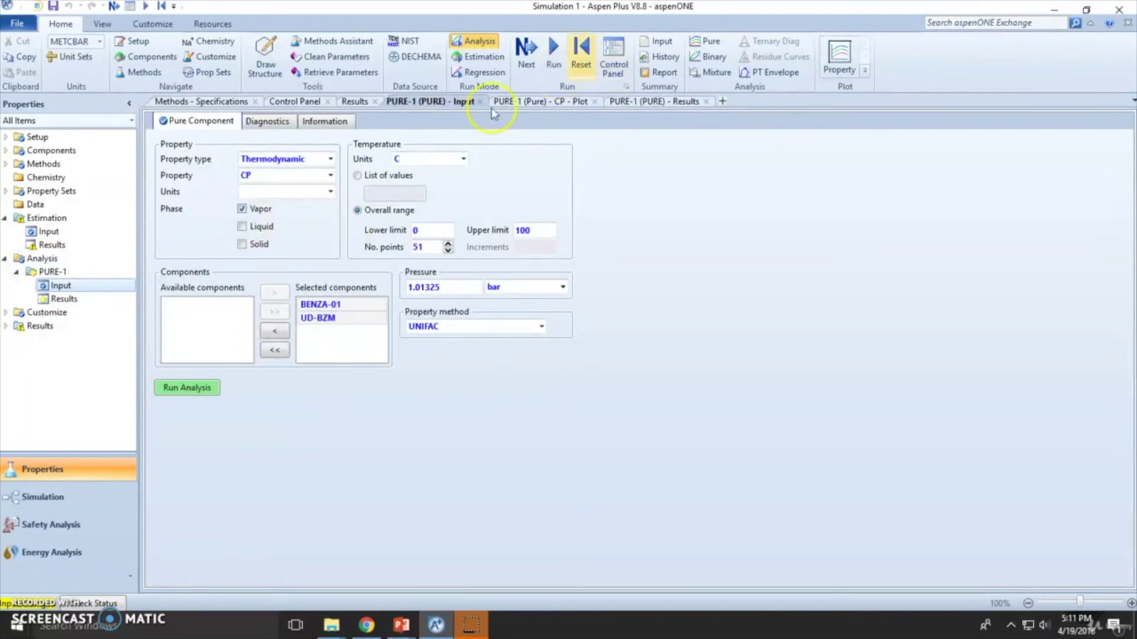
left_click(534, 233)
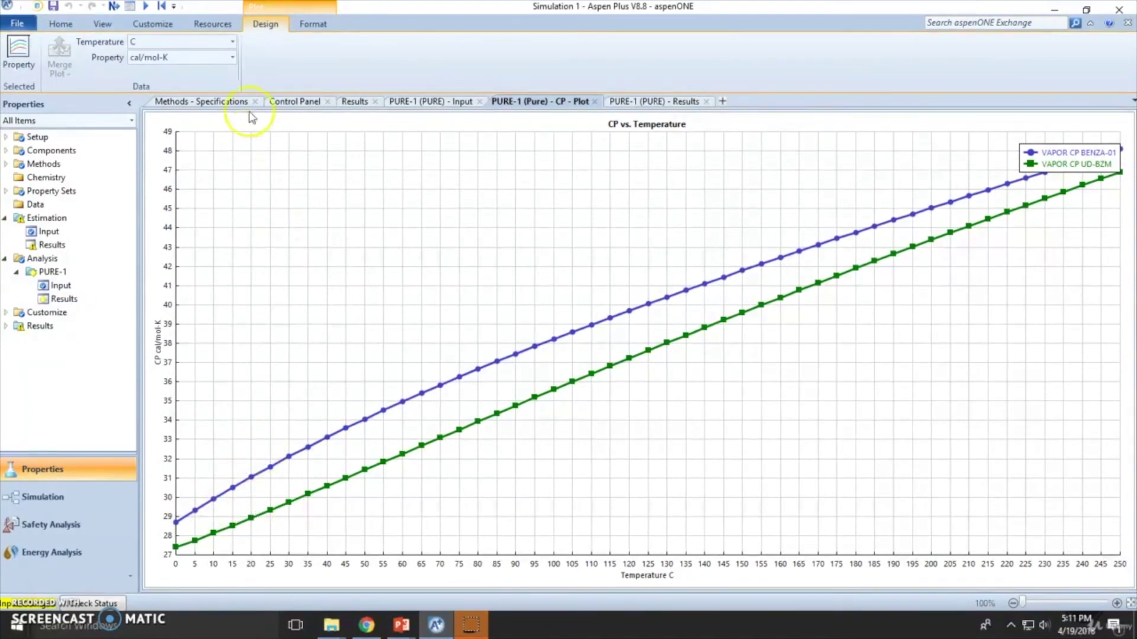
left_click(343, 432)
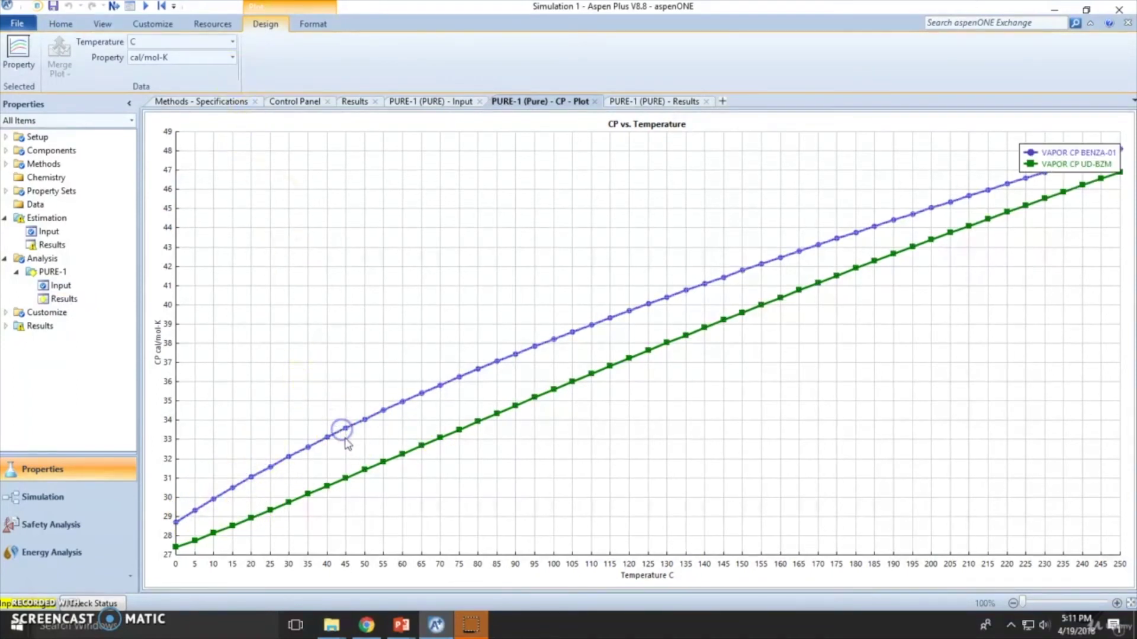
left_click(367, 471)
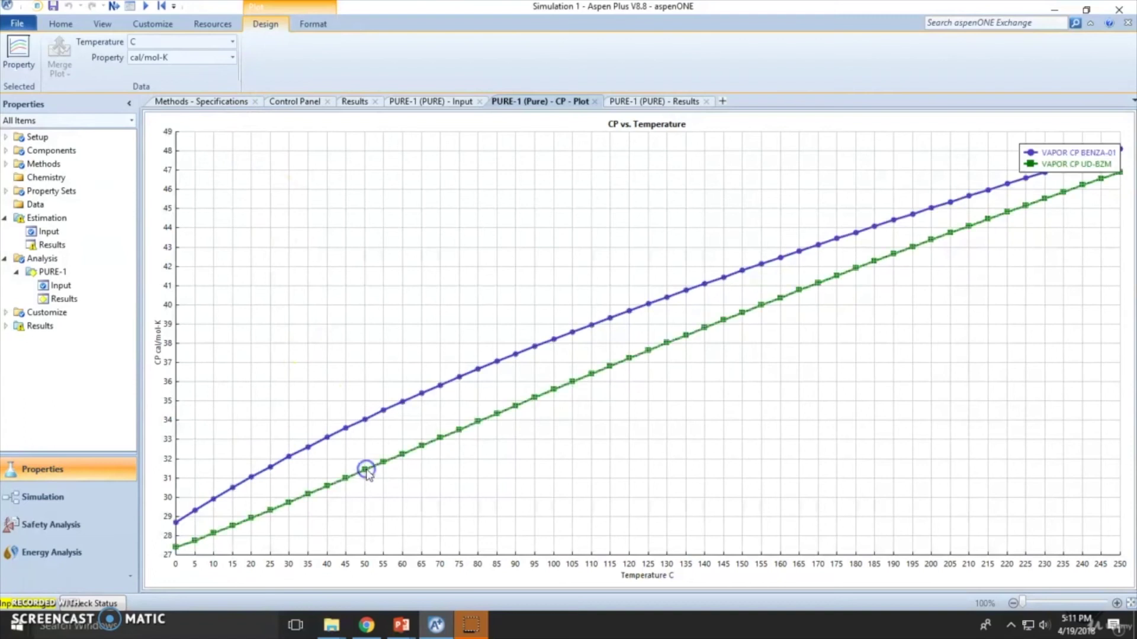
double_click(65, 285)
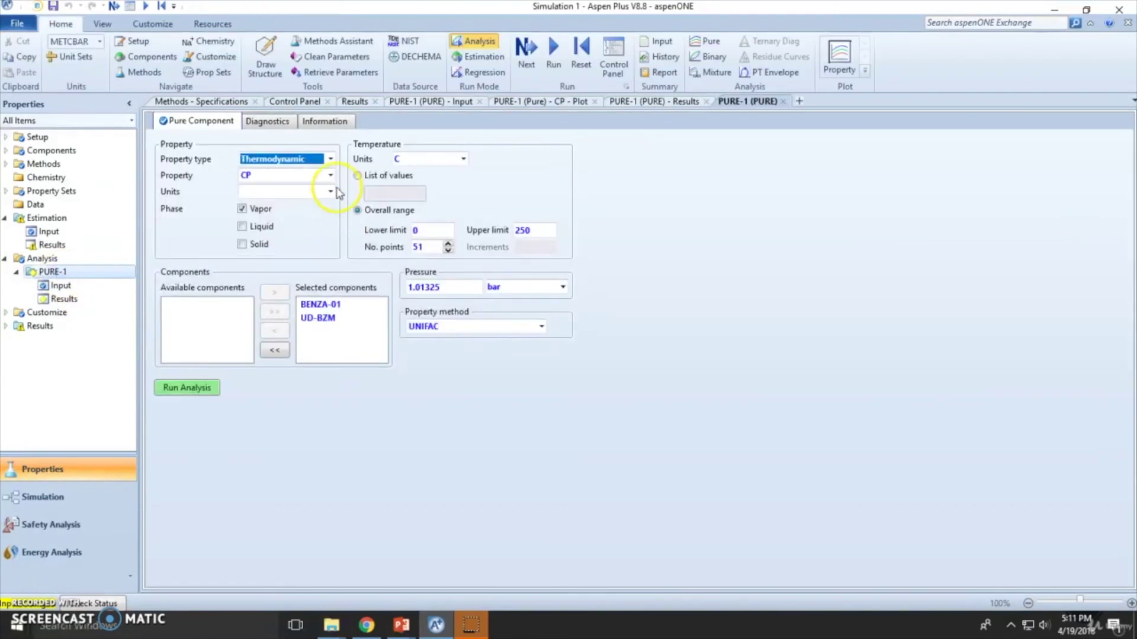
- Run a liquid fugacity (FUG) analysis of BENZA-01 and UD-BZM over 0–250 C
left_click(331, 177)
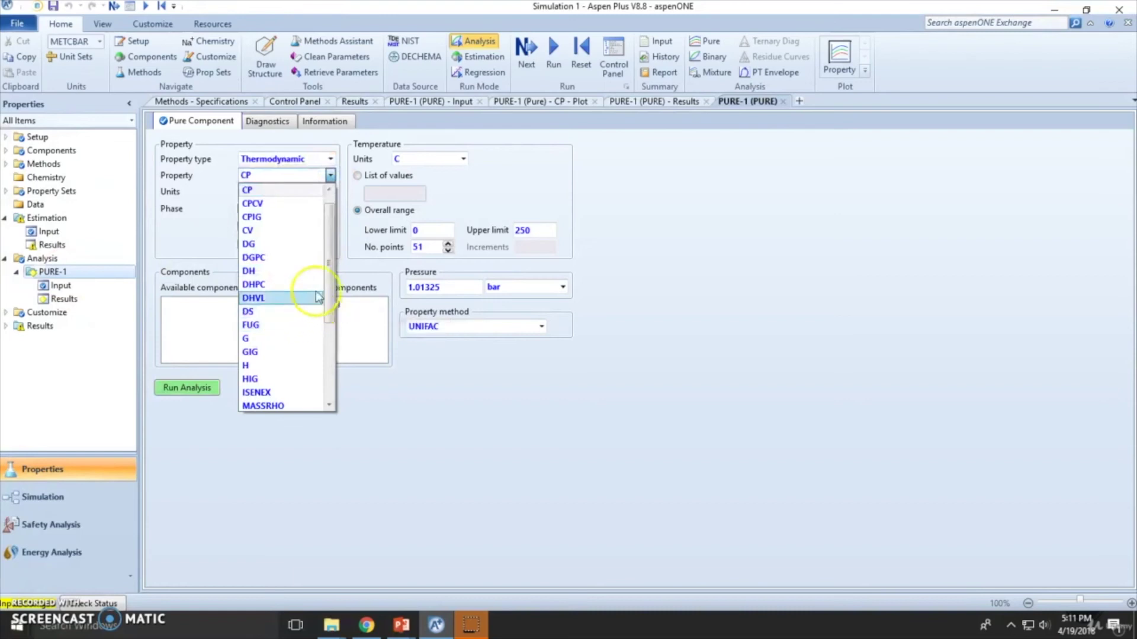
left_click(262, 325)
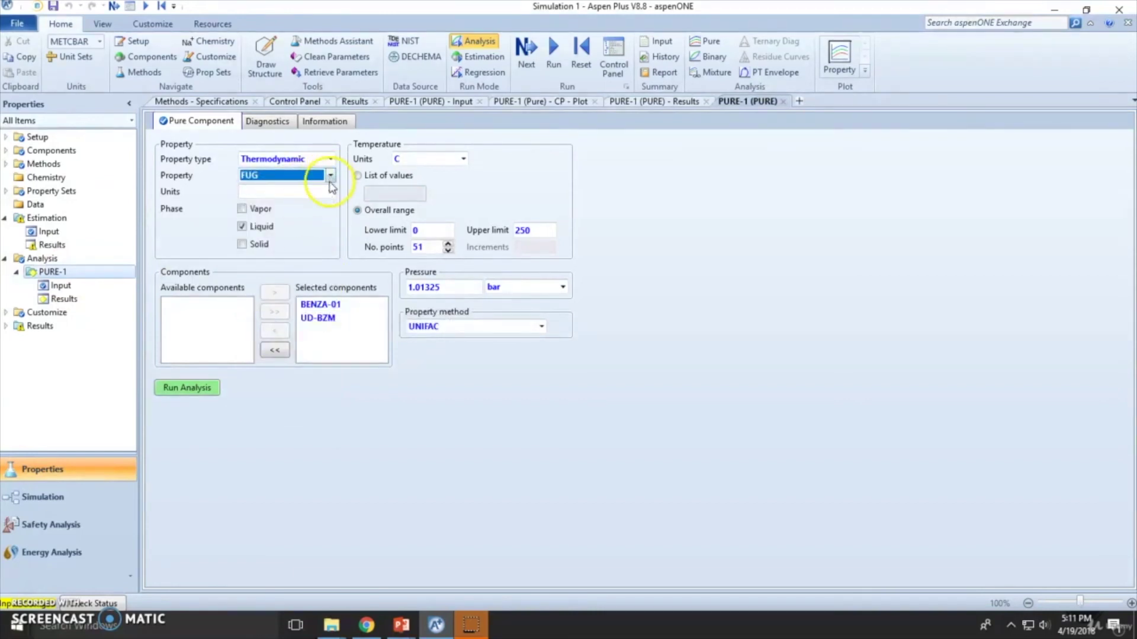
left_click(206, 388)
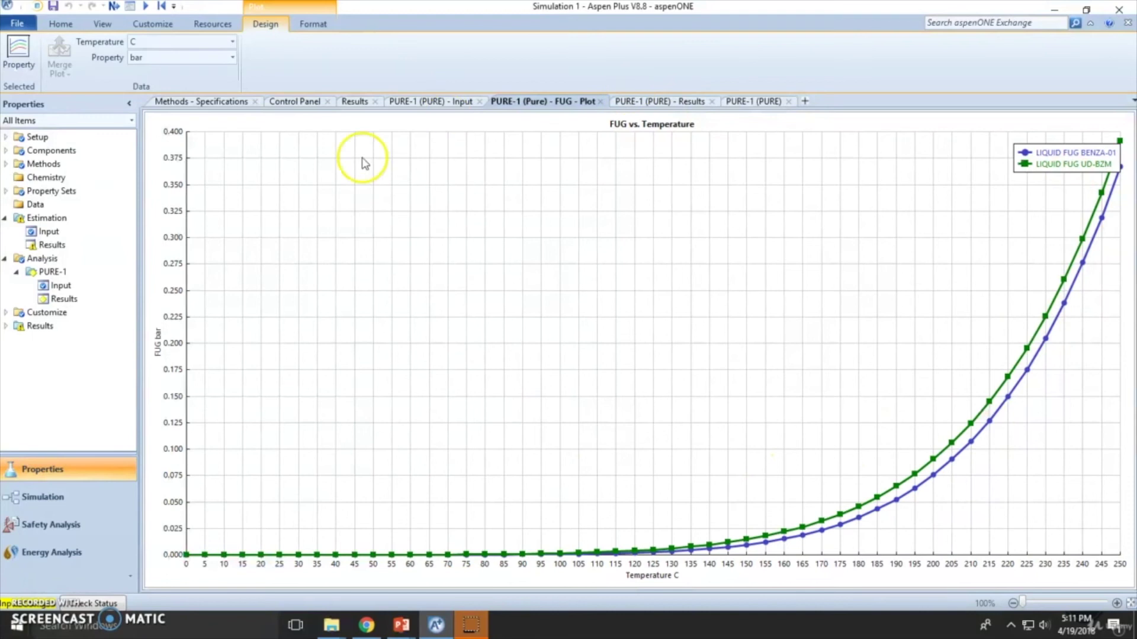
left_click(52, 271)
- Plot vapor-phase molar volume V for BENZA-01 and UD-BZM over 0–250 C
left_click(329, 175)
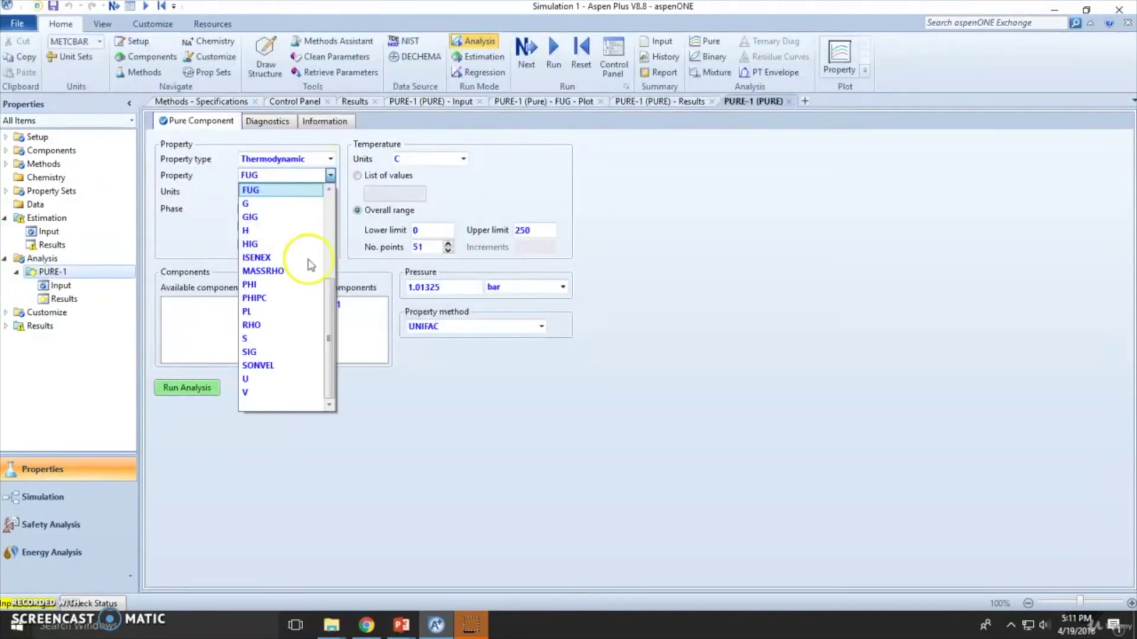
scroll(299, 344, "down", 4)
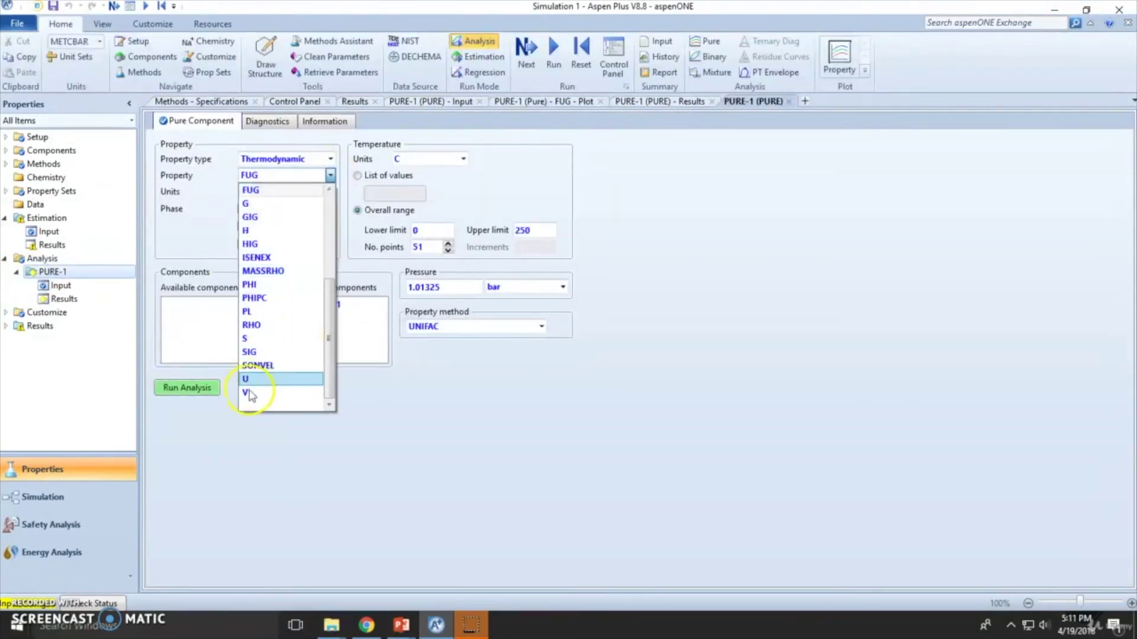
left_click(246, 394)
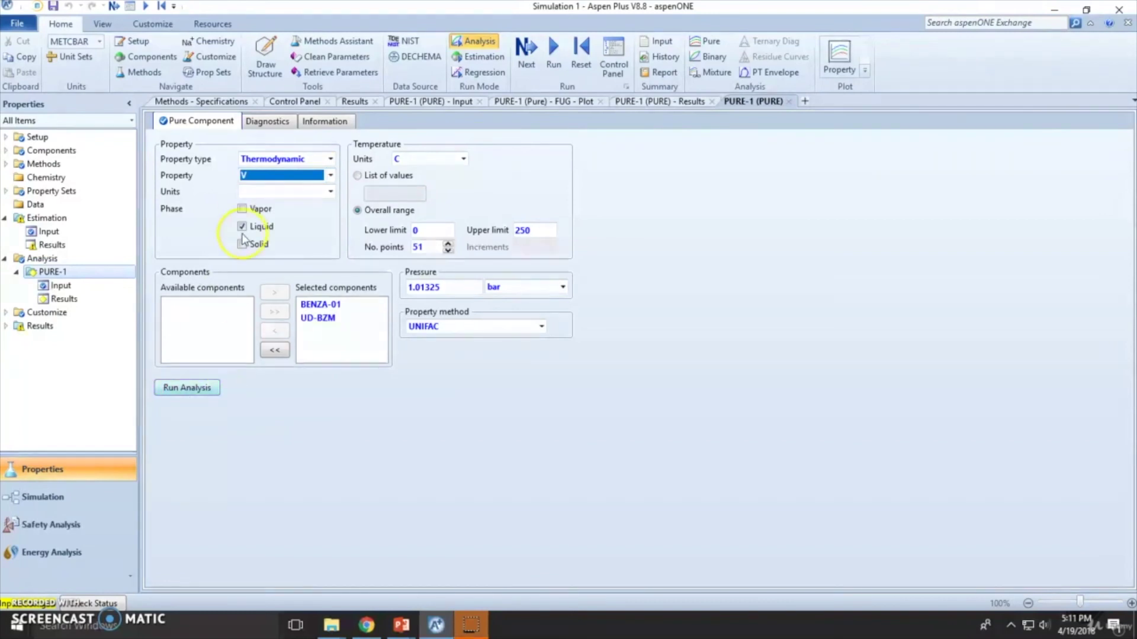
left_click(243, 207)
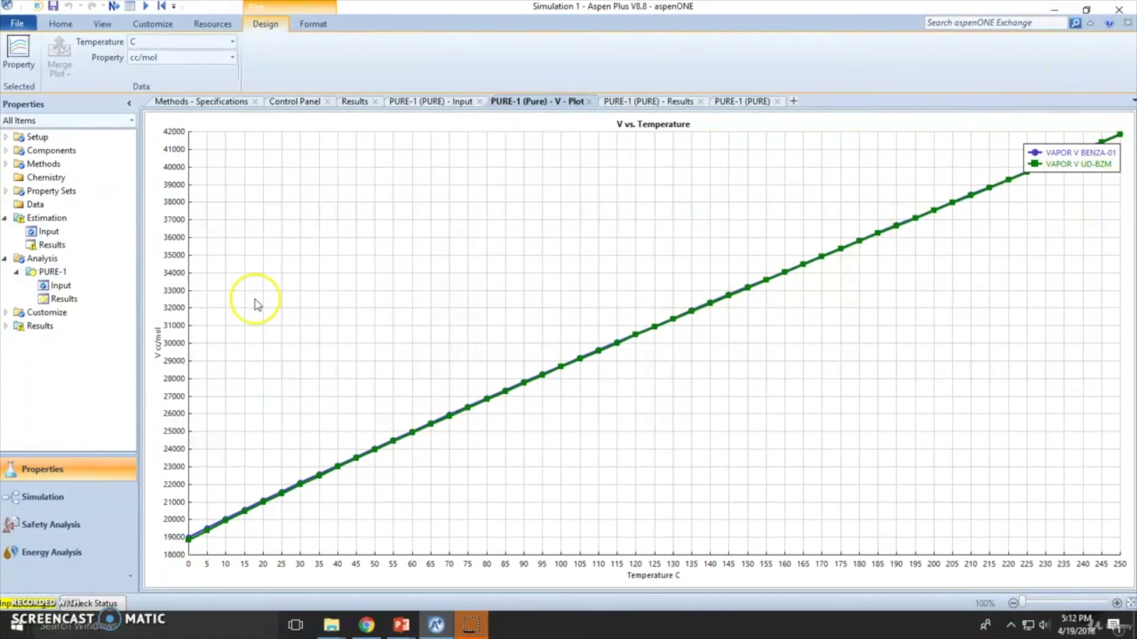
left_click(69, 286)
- Select liquid vapor pressure PL as the property and run the analysis
left_click(328, 175)
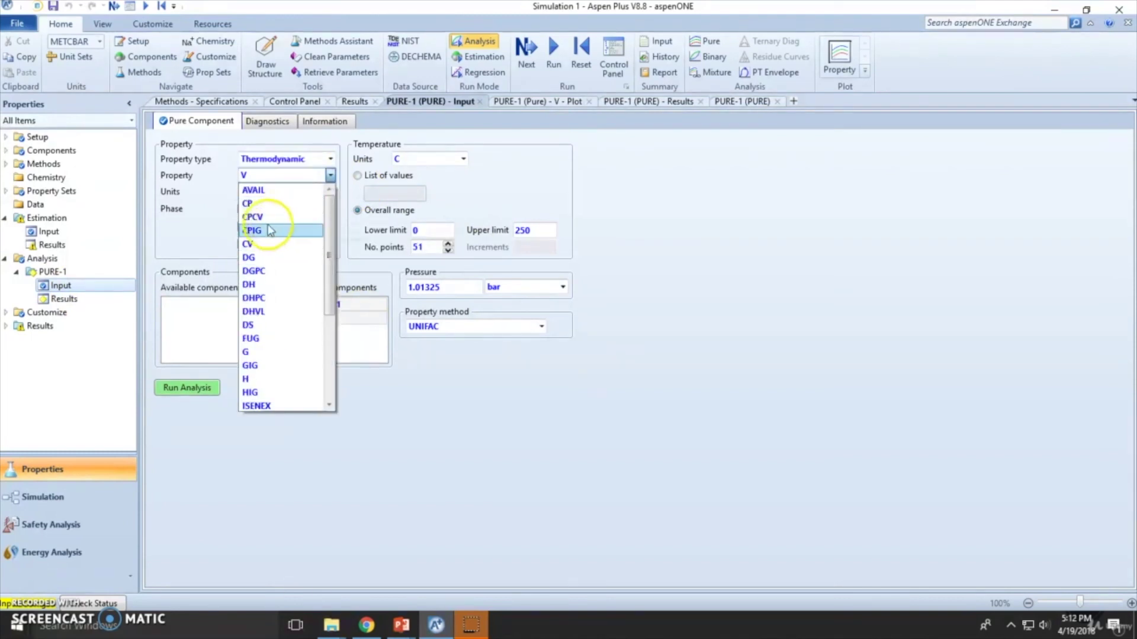
scroll(283, 279, "down", 2)
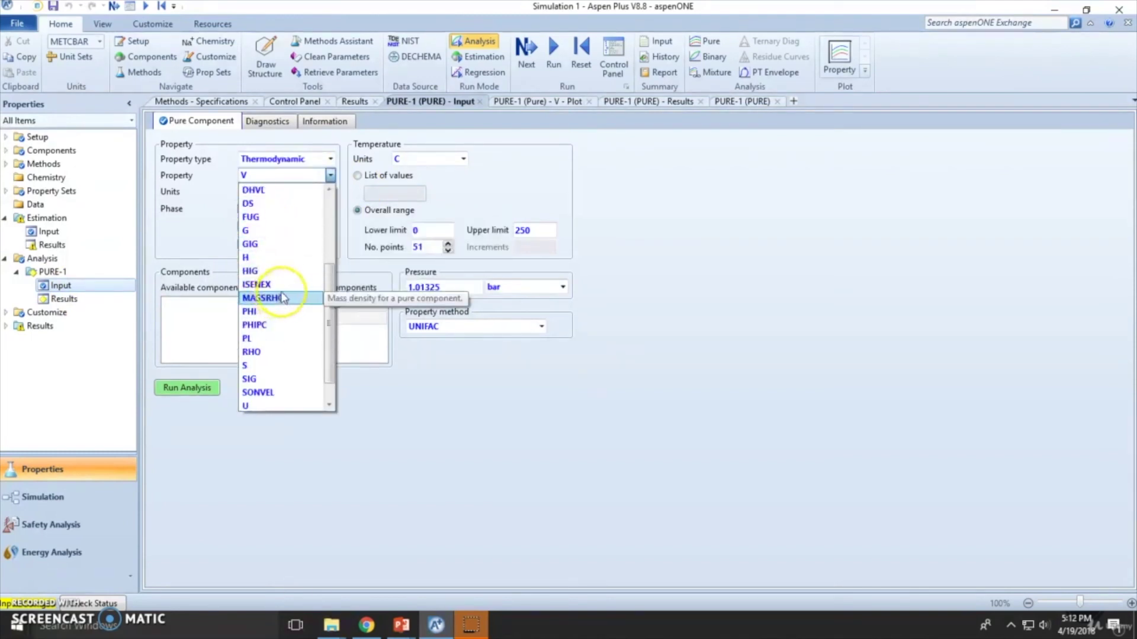
scroll(264, 317, "down", 2)
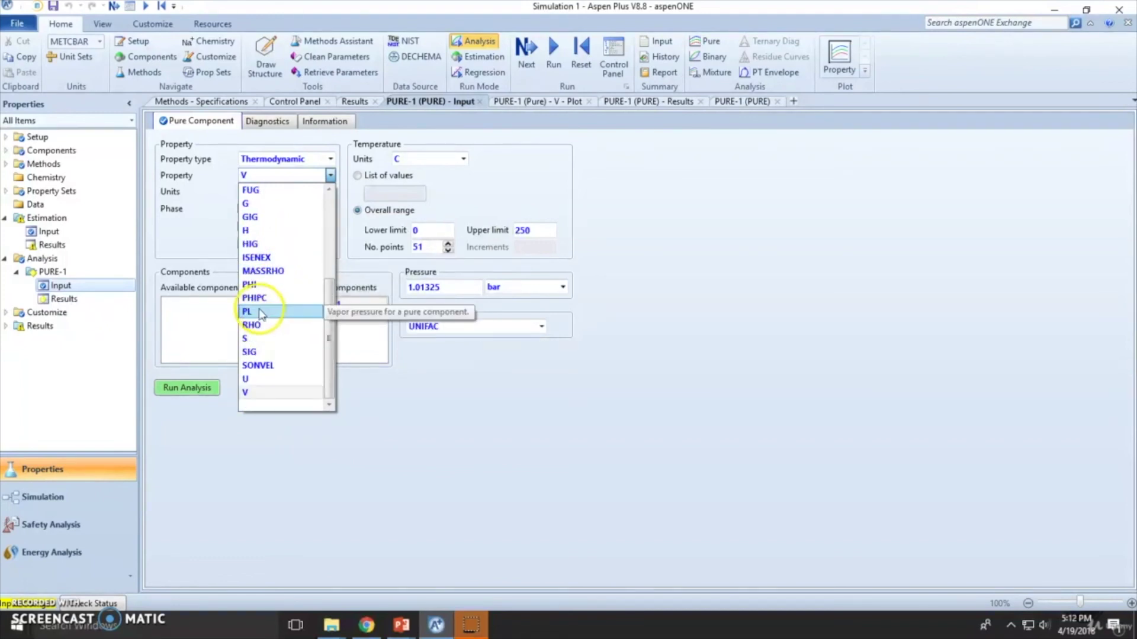
left_click(260, 312)
left_click(206, 390)
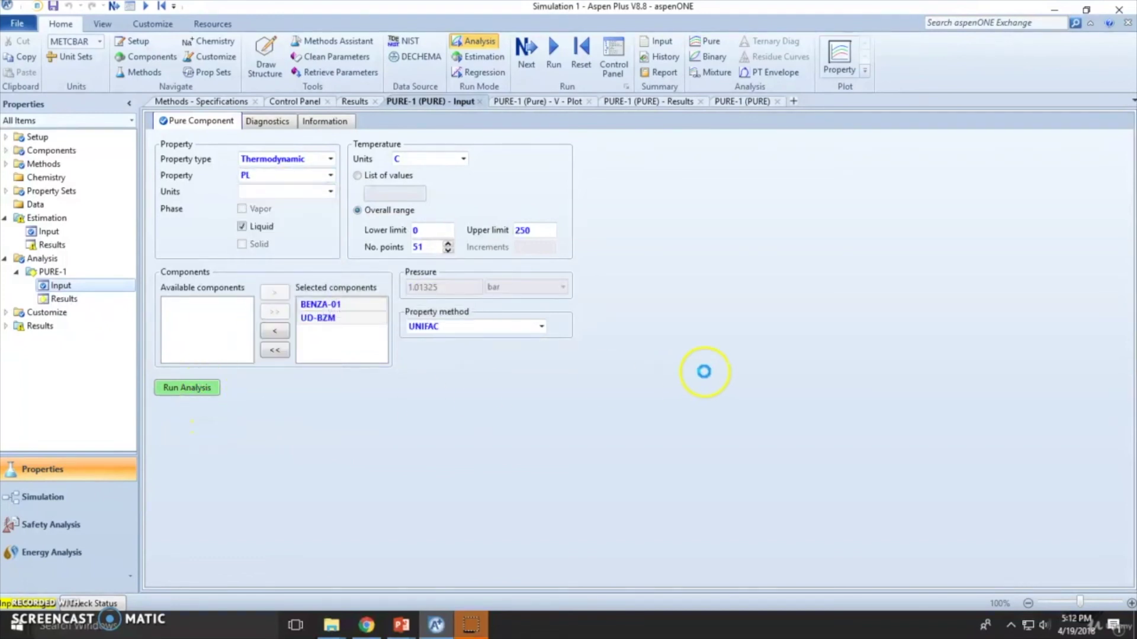